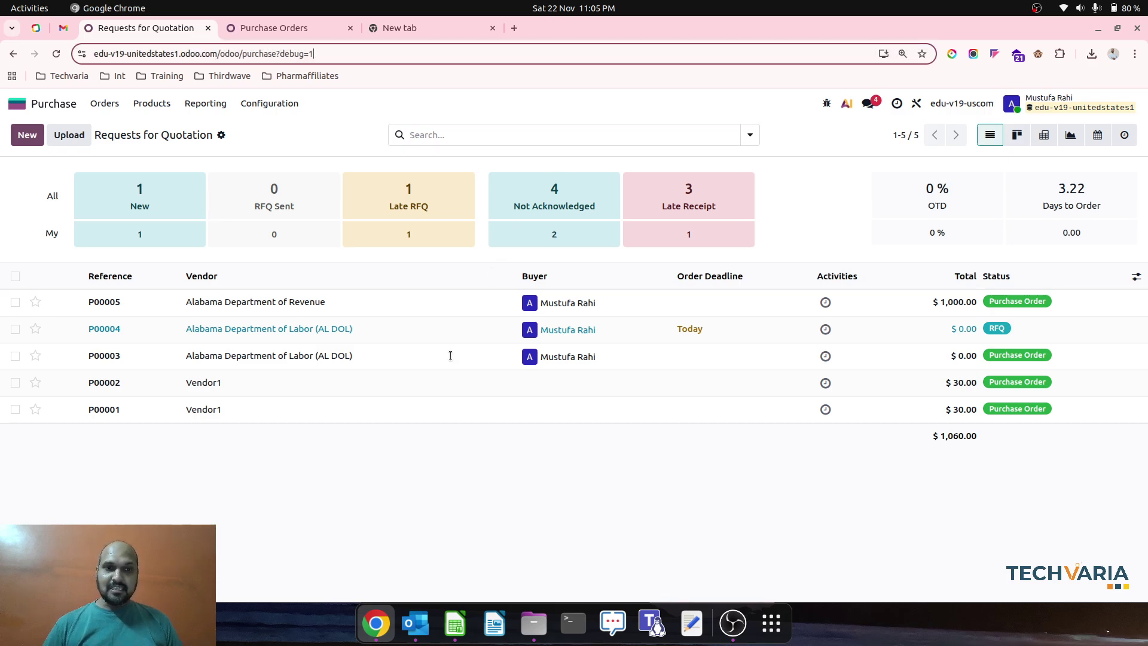
Step: Open purchase order P00005 ($1,000.00) from the Requests for Quotation list
left_click(357, 304)
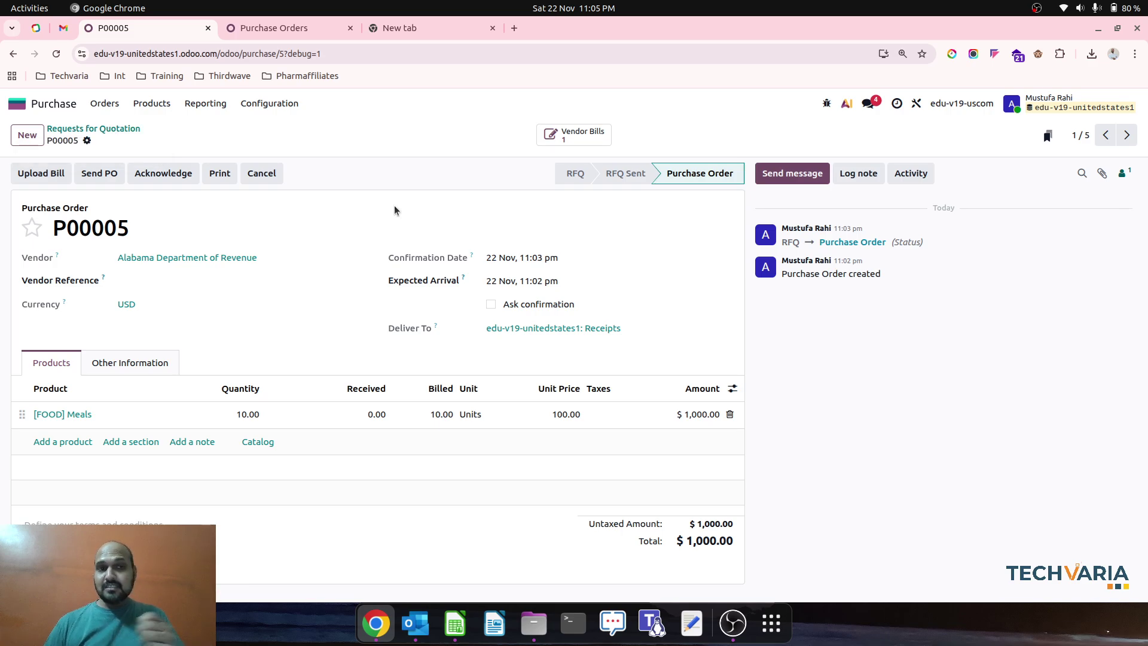
Step: Show the Purchase Orders list and tick order P00003 for bulk actions
left_click(111, 106)
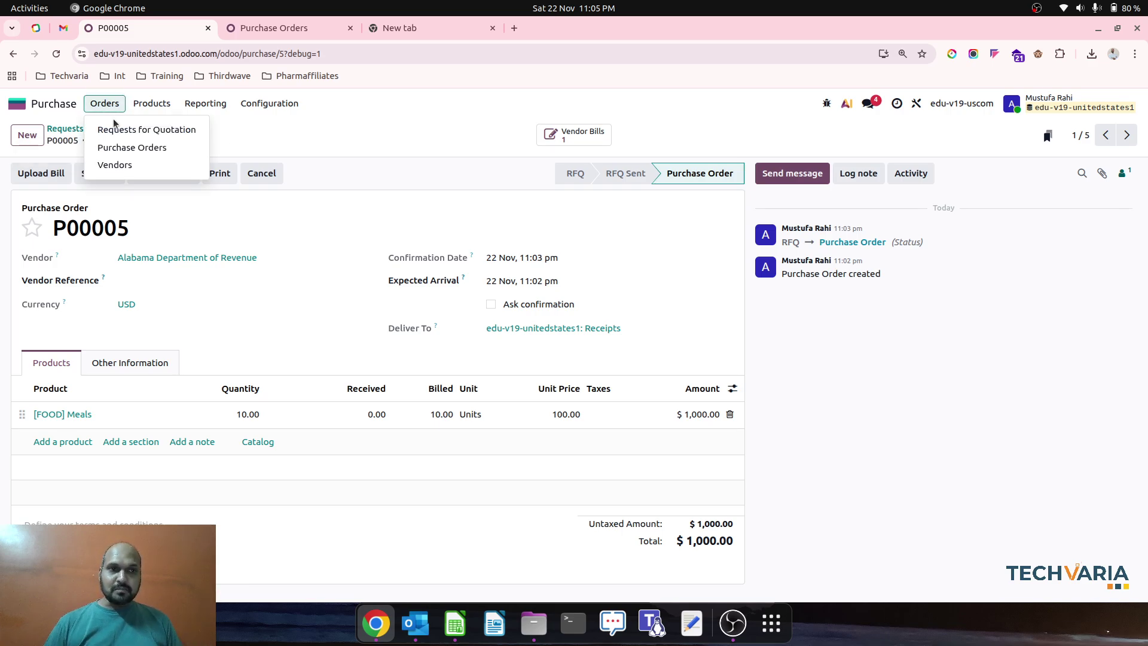
left_click(121, 144)
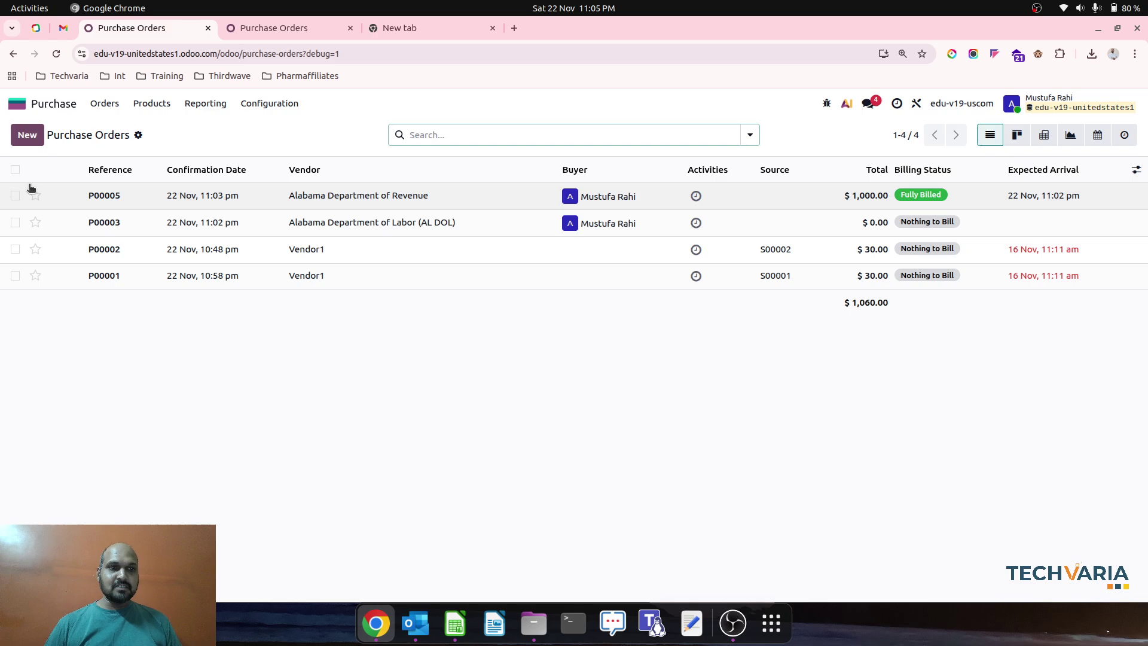
left_click(16, 222)
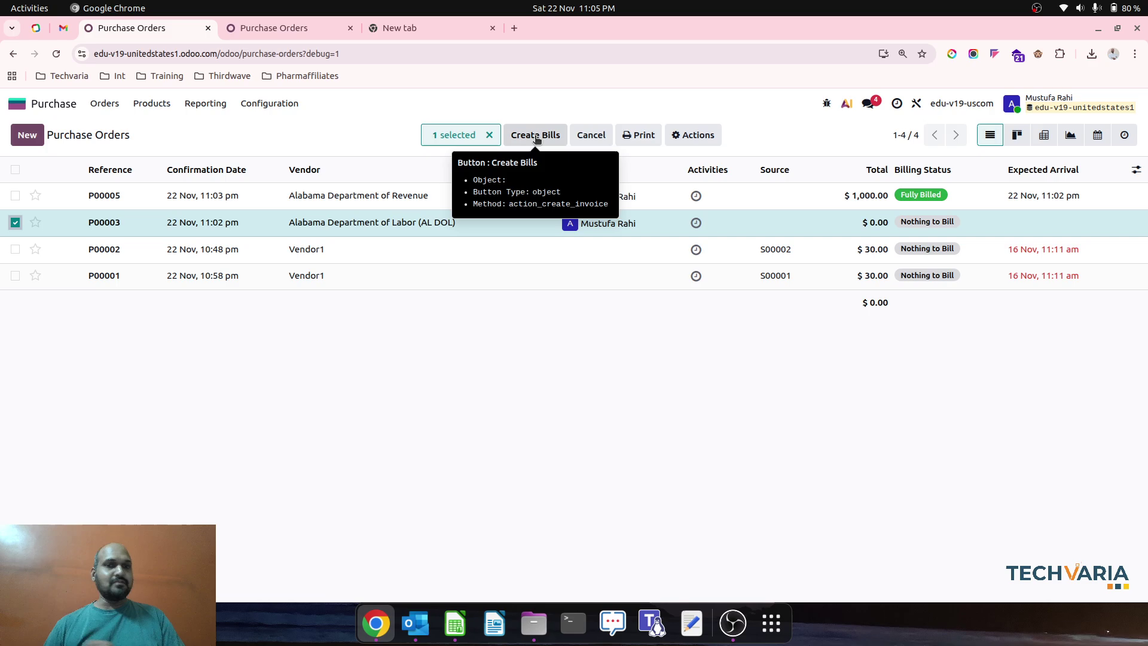
Step: Open request for quotation P00004 and start Studio on its form
left_click(102, 105)
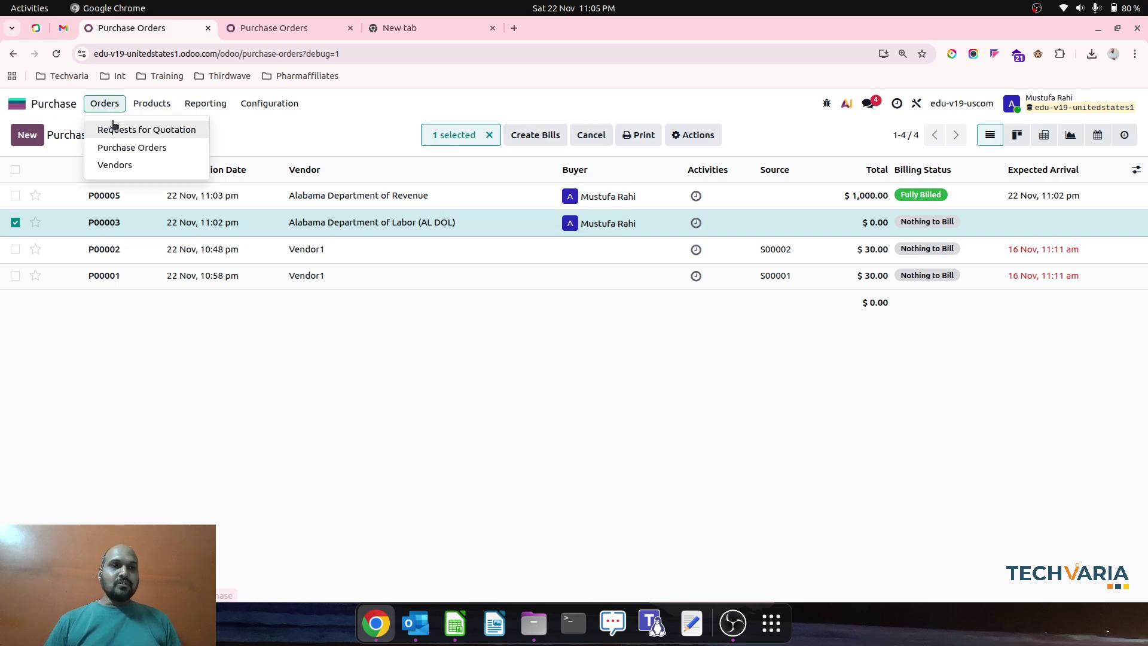
left_click(113, 121)
left_click(160, 306)
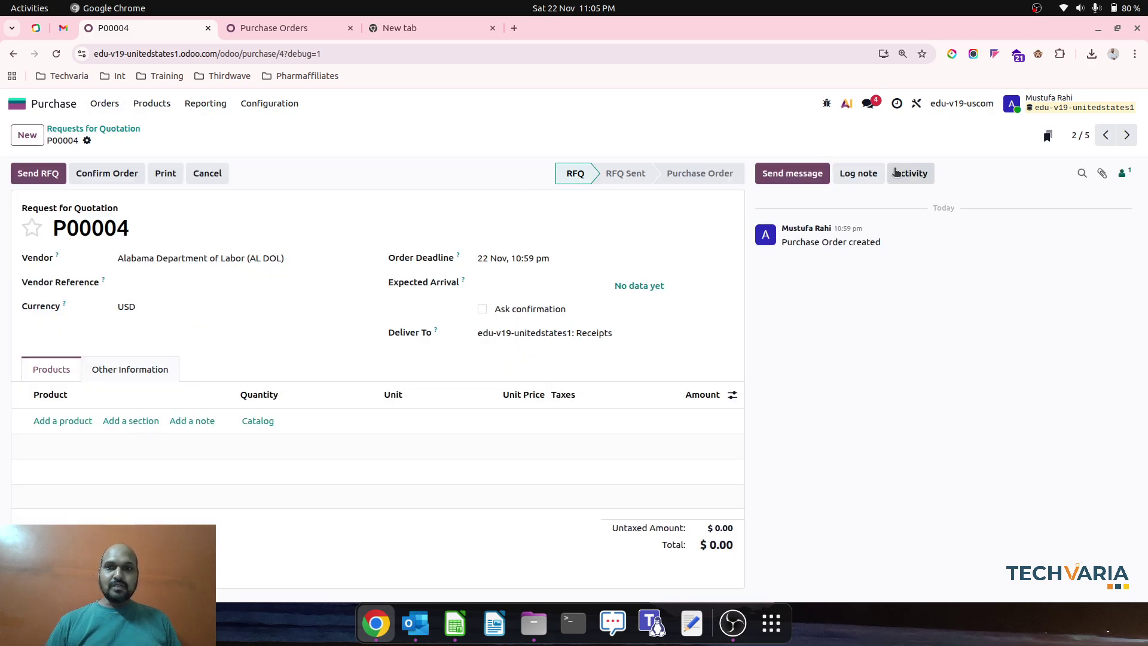
left_click(916, 103)
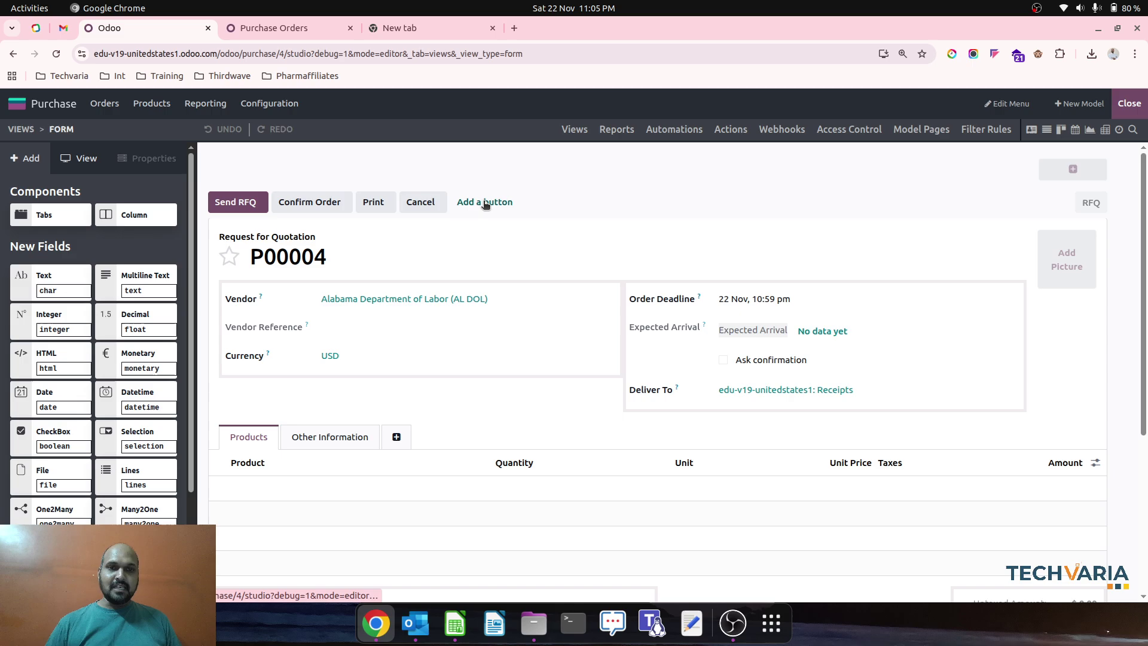
Step: Add a 'Create Bill' button that calls the action_create_invoice method
left_click(505, 202)
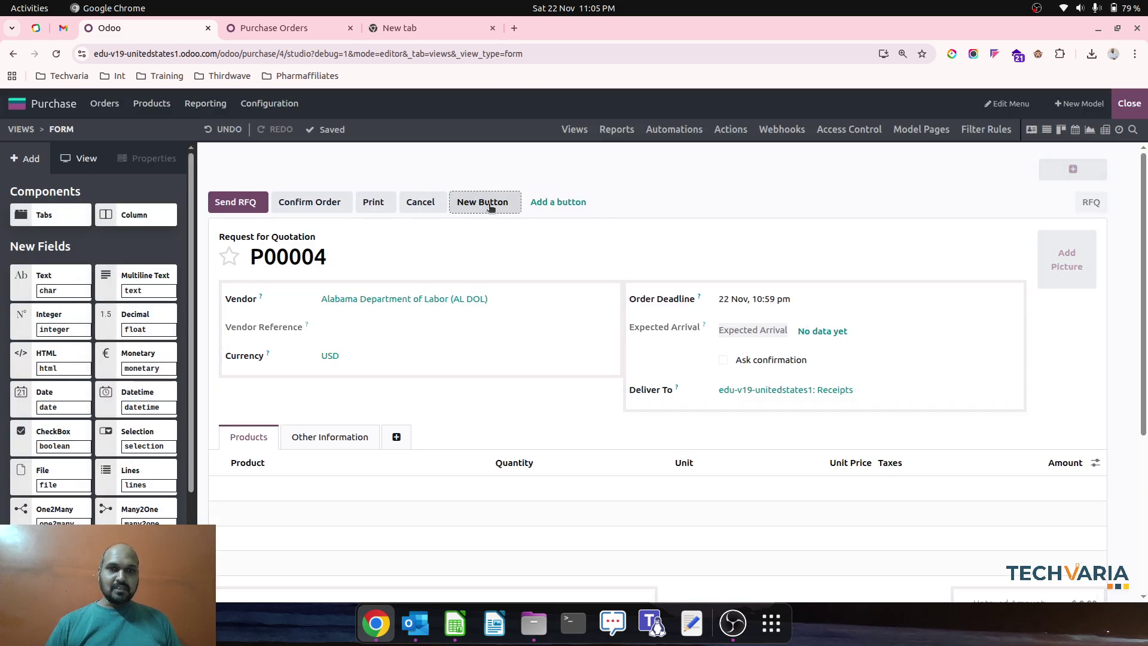
left_click(489, 203)
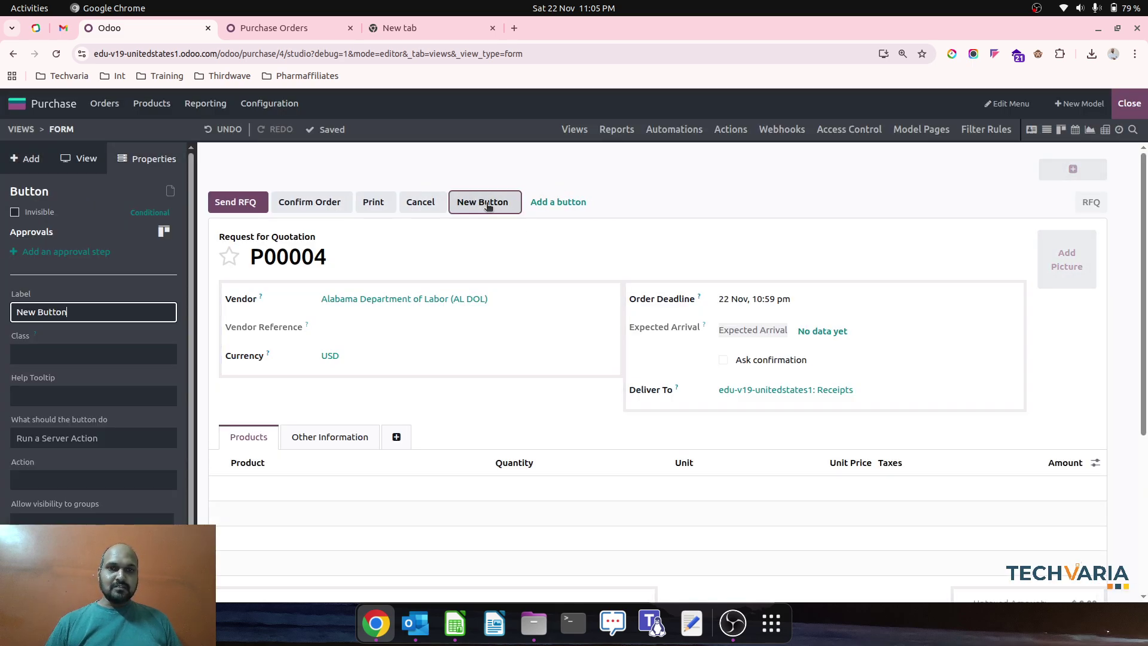
key("ctrl+a")
type("C")
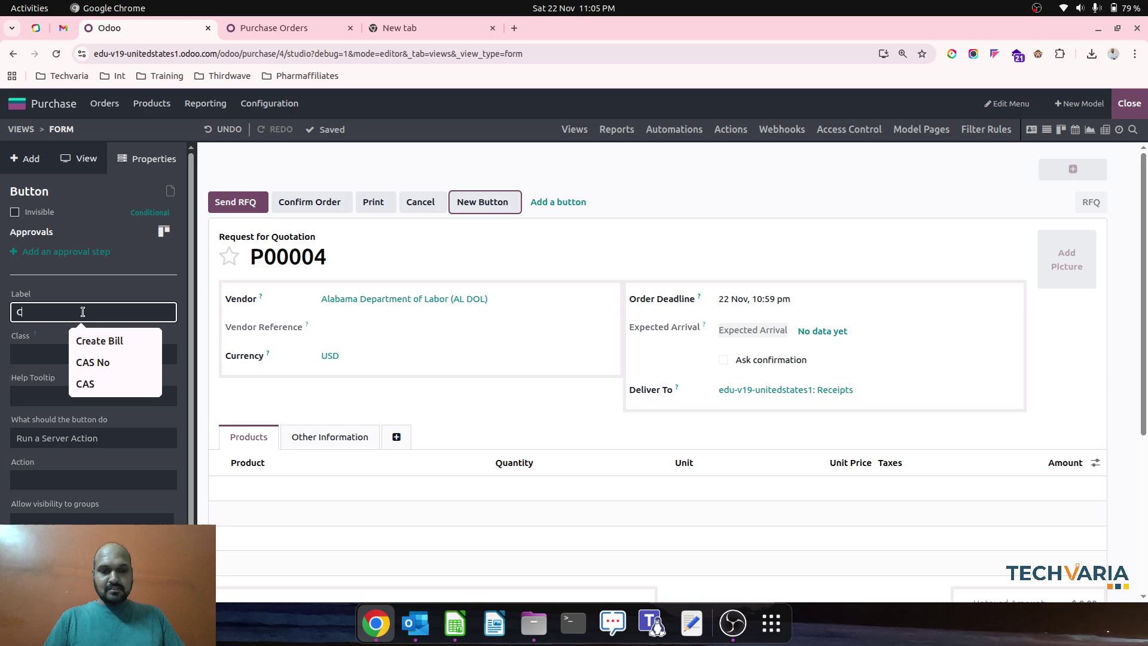
type("reate B")
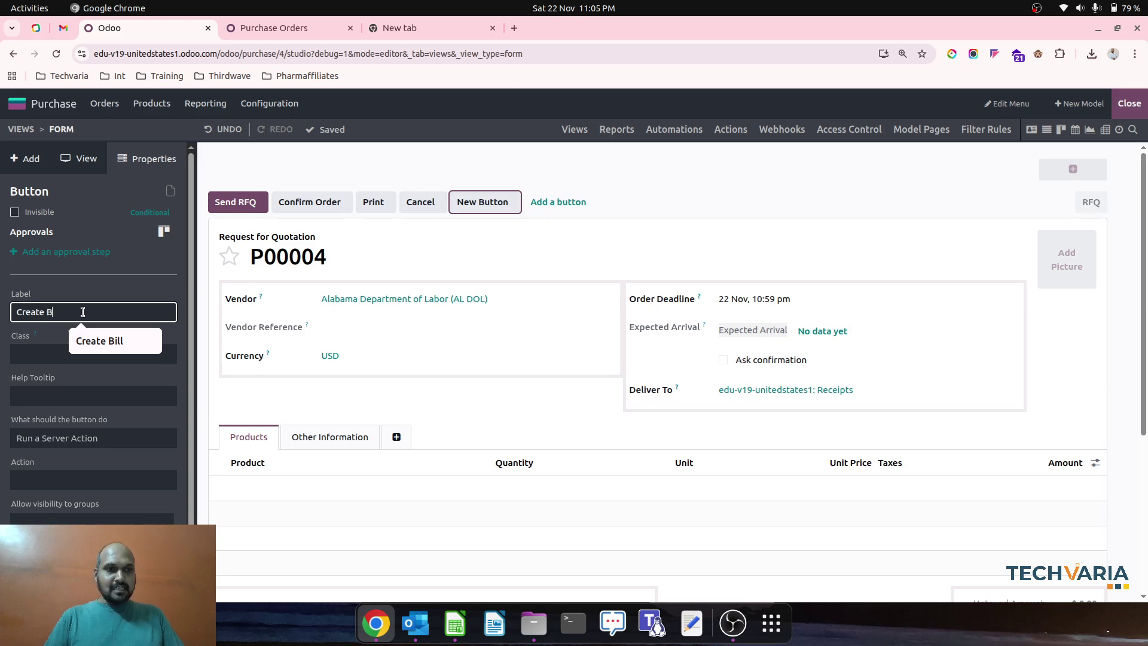
type("ill")
key("Tab")
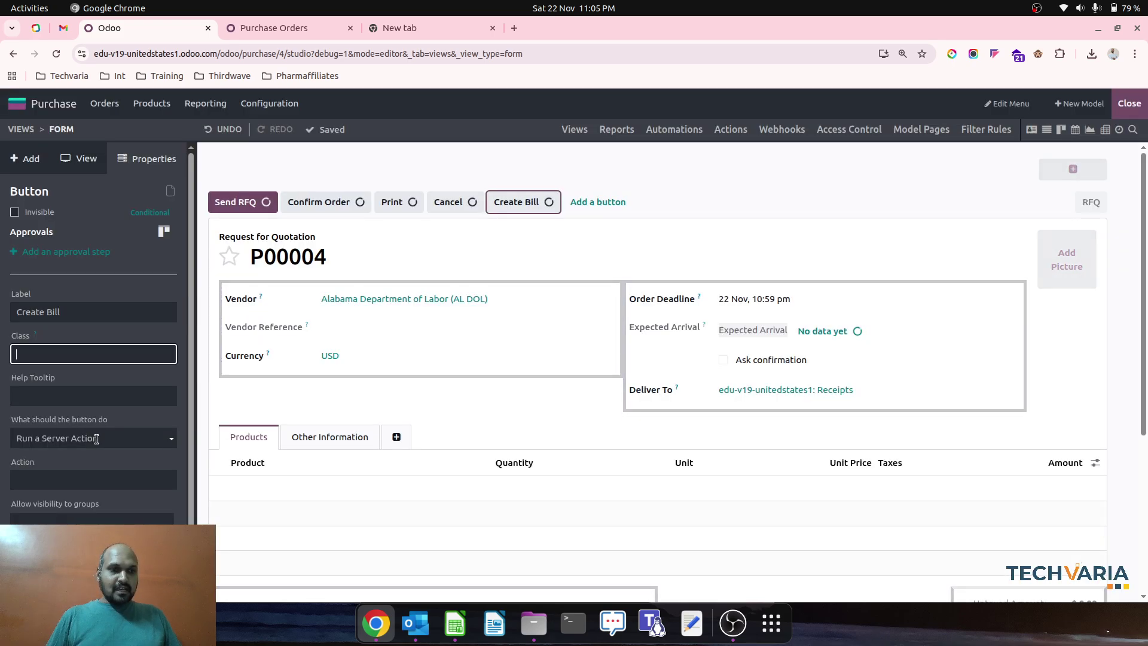
left_click(78, 438)
left_click(88, 465)
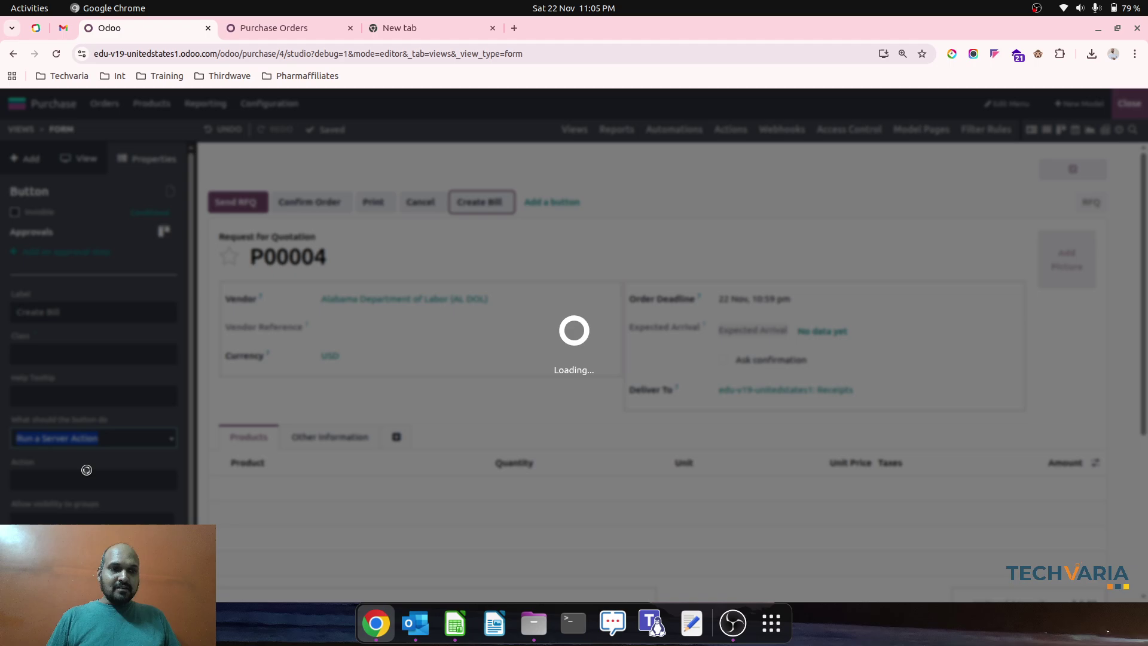
left_click(90, 518)
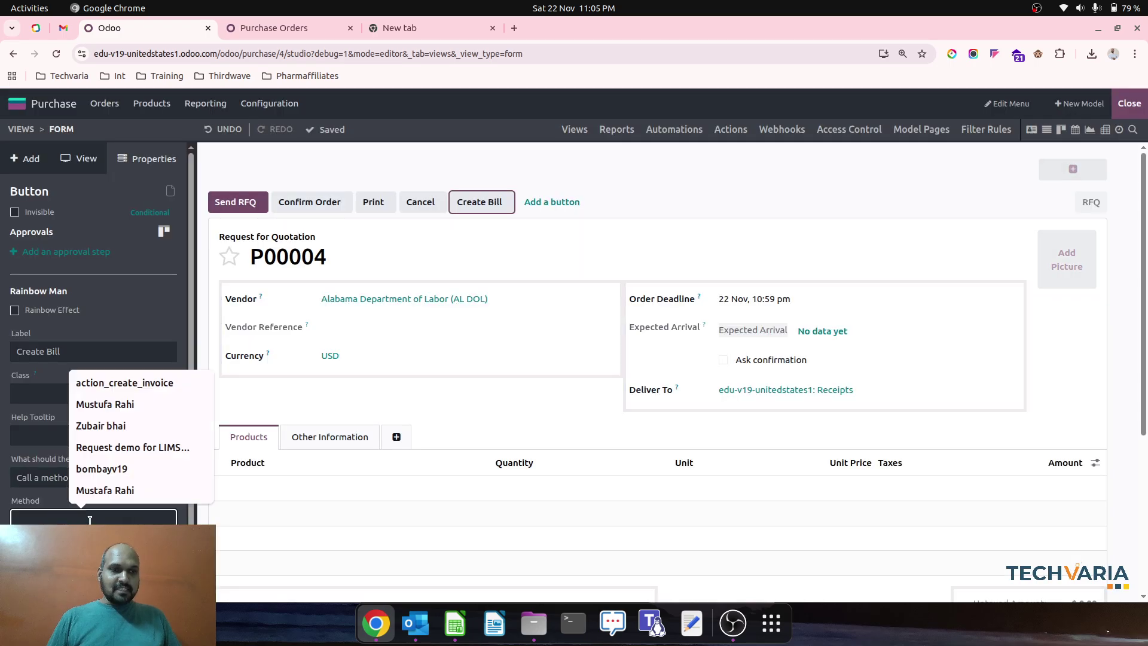
left_click(138, 389)
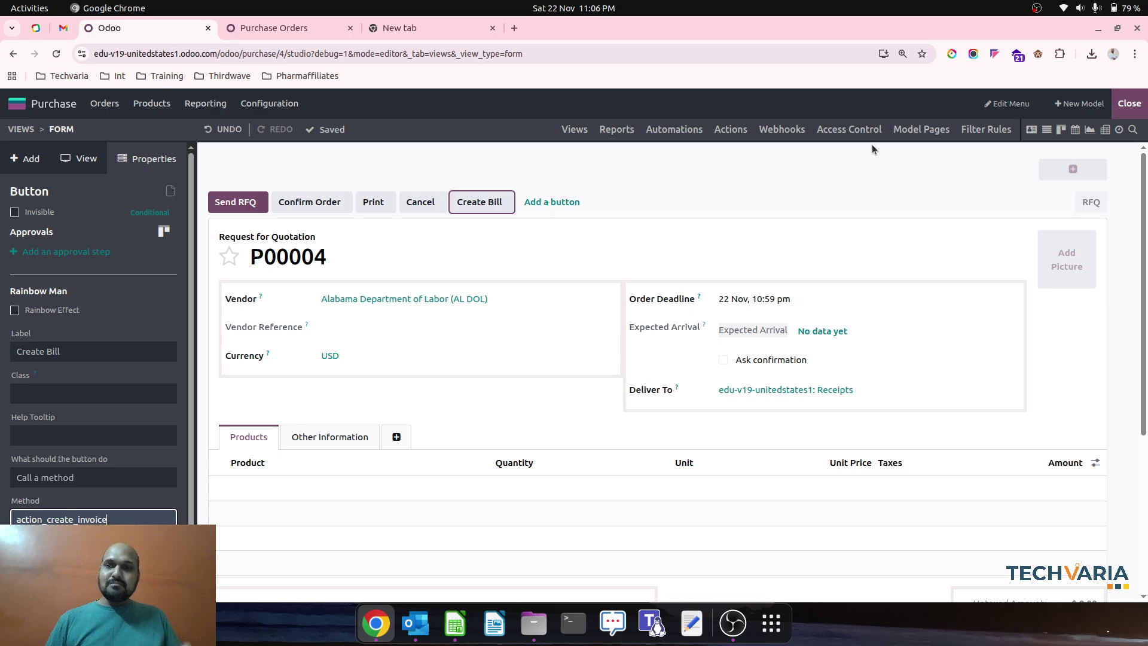
Step: Leave Studio and add a line of 10 Product1 at 100 to P00004, then save
left_click(1129, 103)
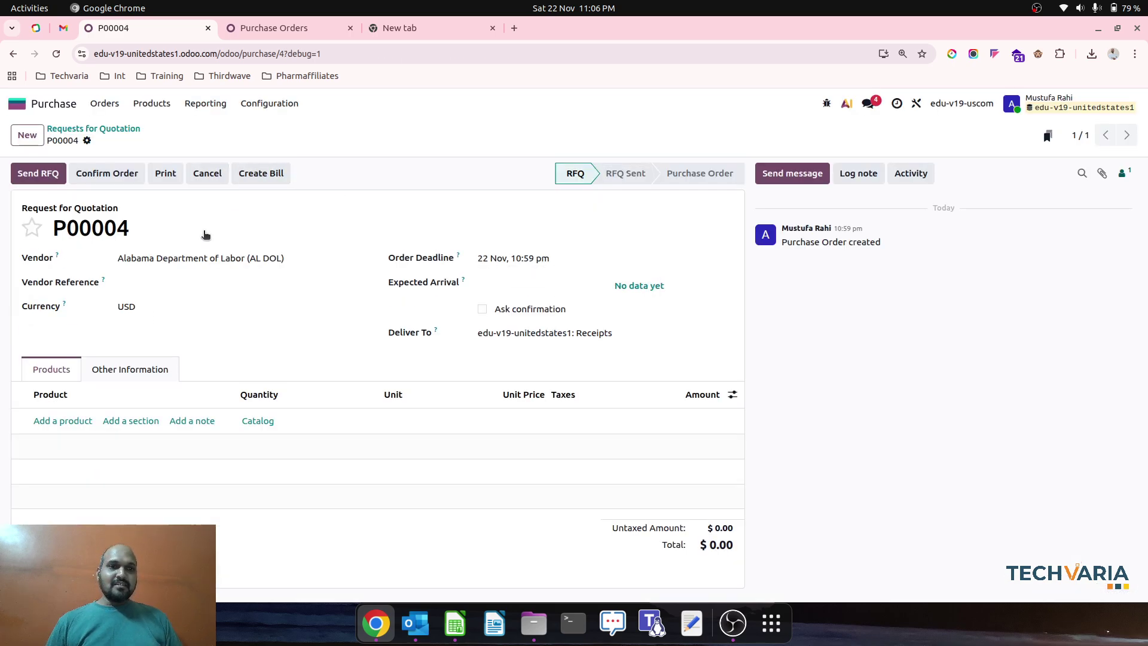
left_click(66, 420)
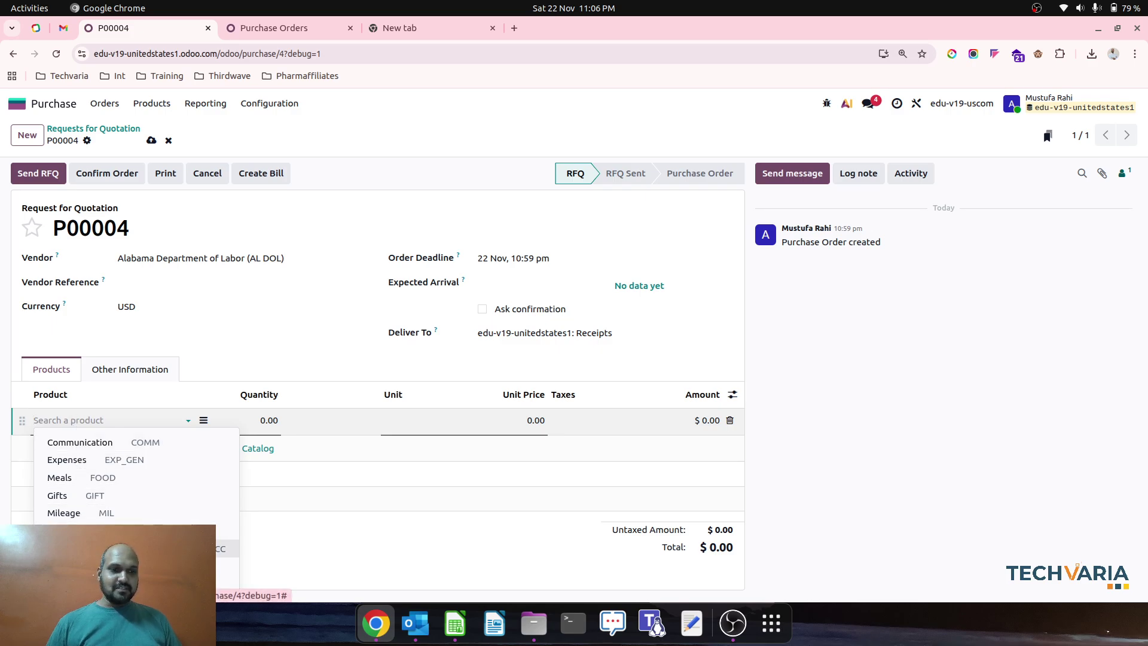
type("p")
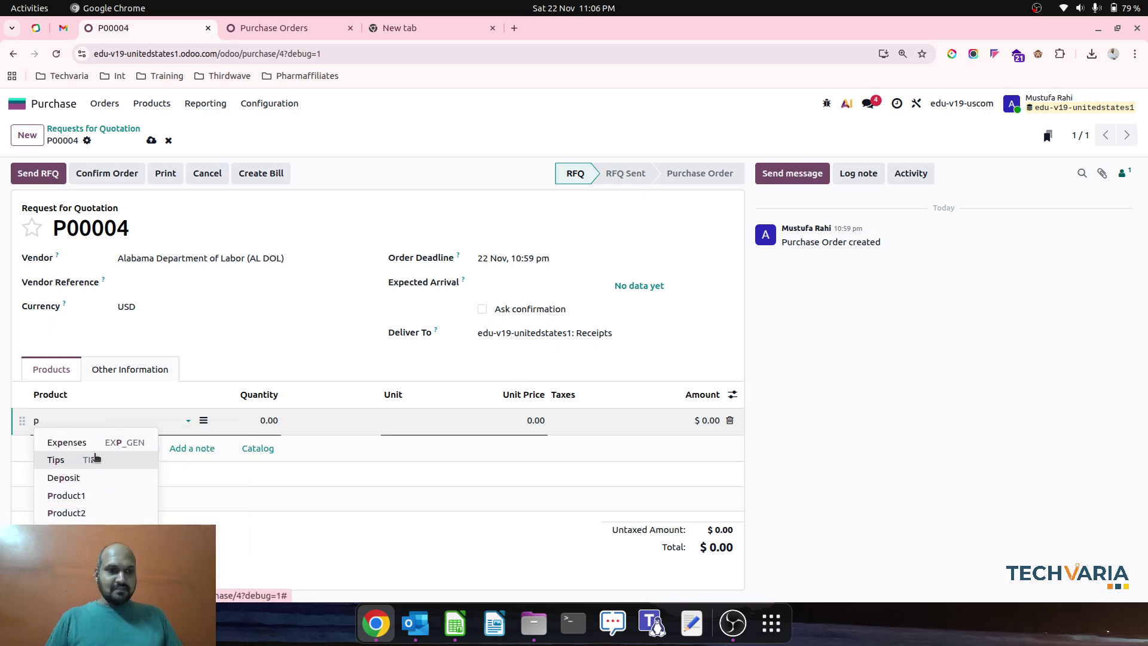
left_click(94, 495)
left_click(272, 421)
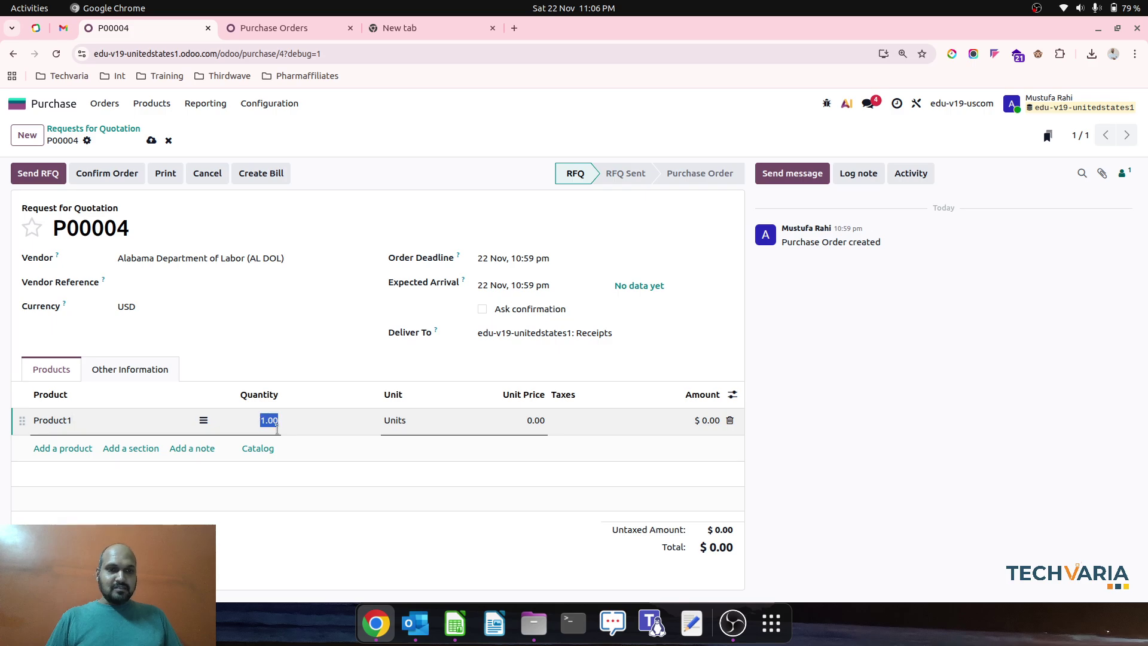
type("10")
key("Tab")
key("Tab")
type("1")
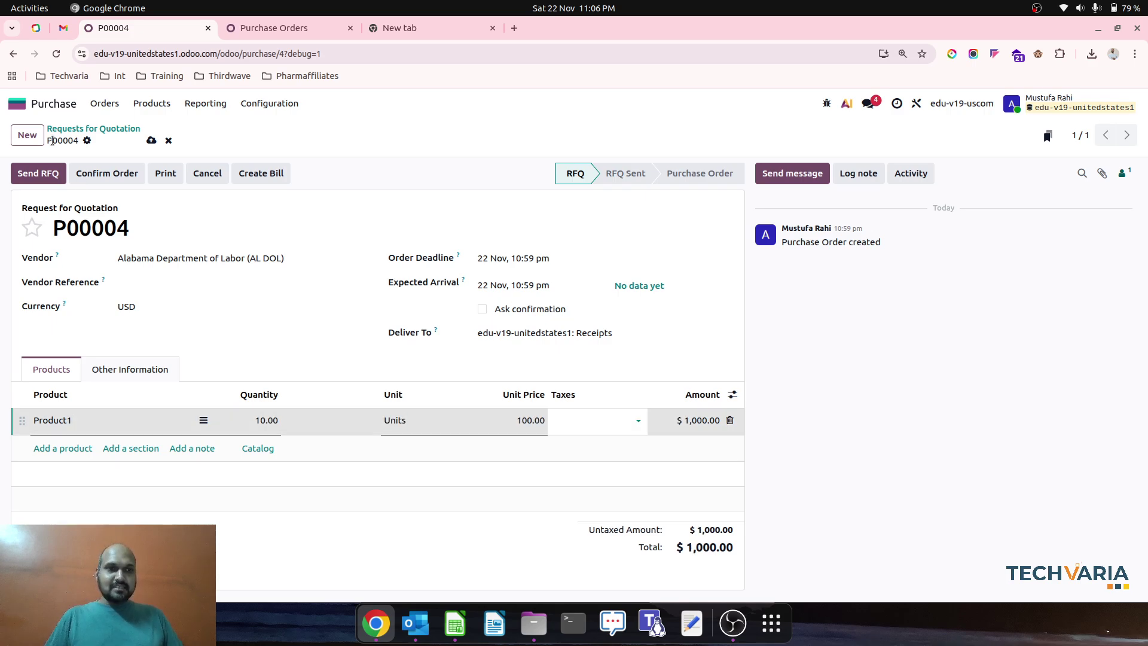
left_click(151, 140)
Step: Confirm P00004 as a purchase order, create and post its vendor bill, then return
left_click(96, 178)
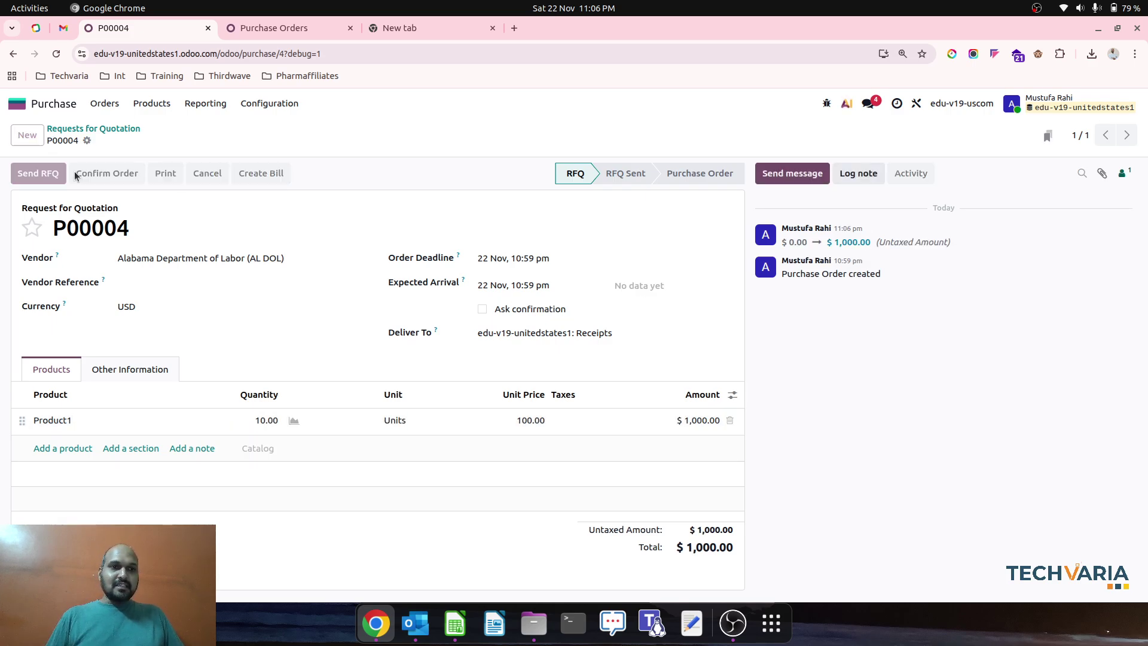
left_click(360, 176)
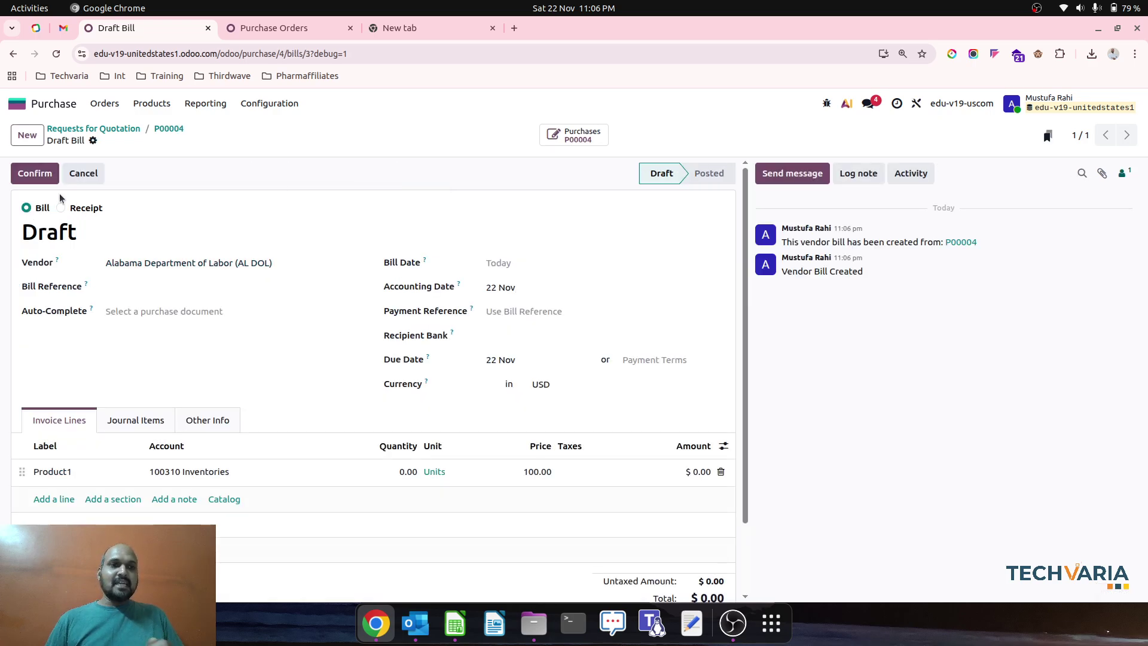
left_click(38, 178)
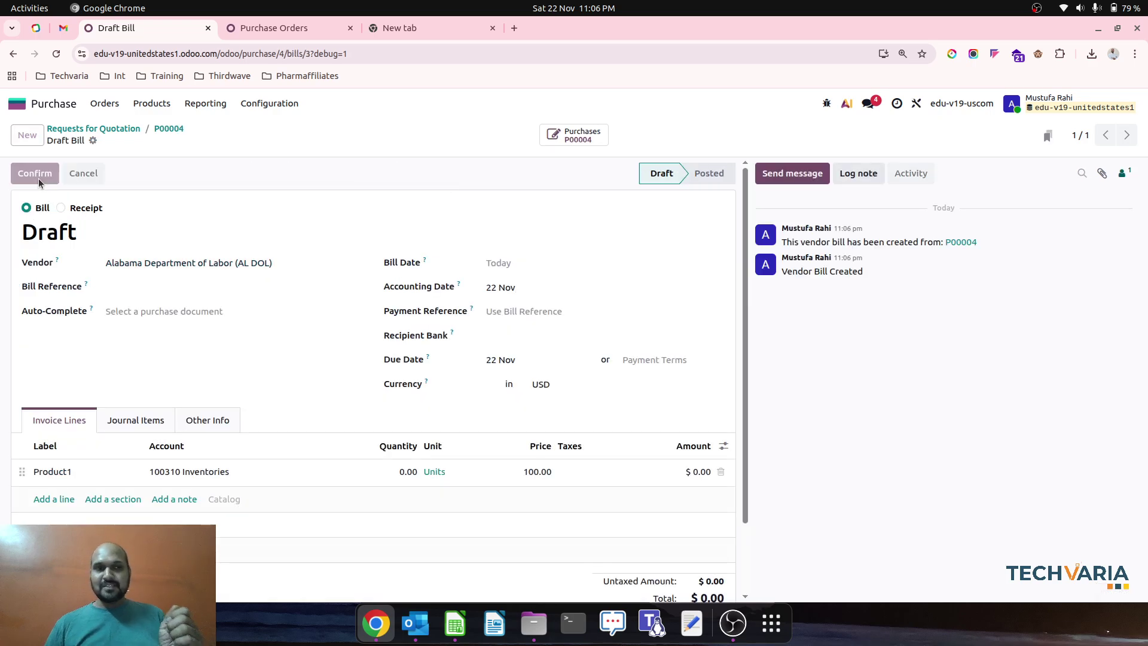
left_click(167, 129)
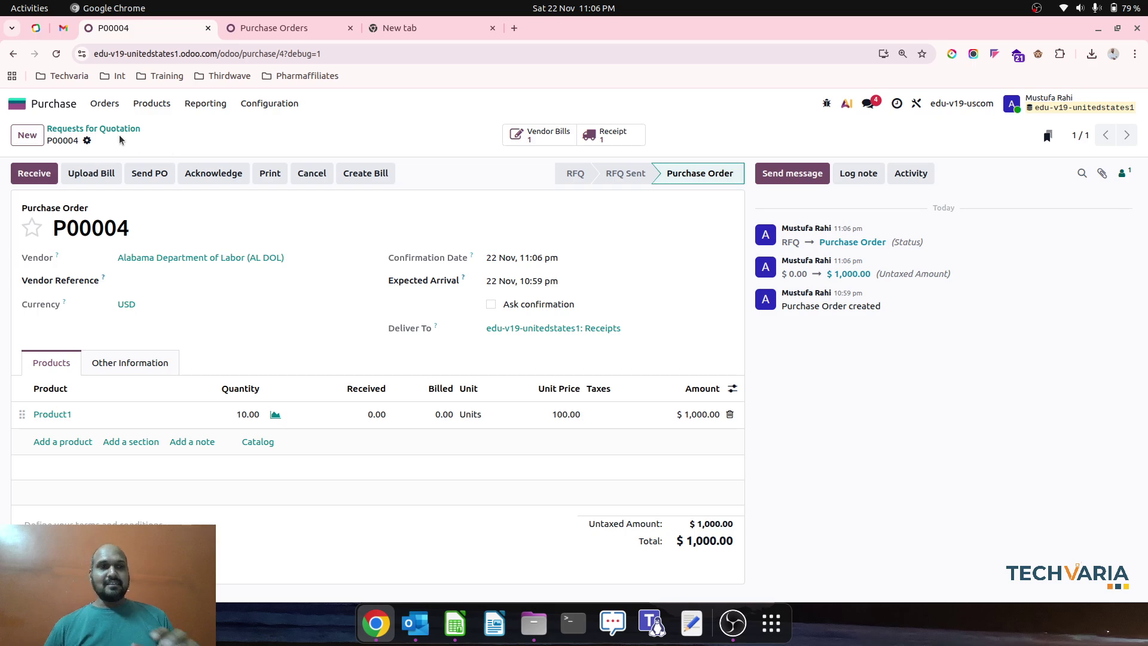
Step: Start a new RFQ with vendor Alabama Department of Labor (AL DOL)
left_click(56, 169)
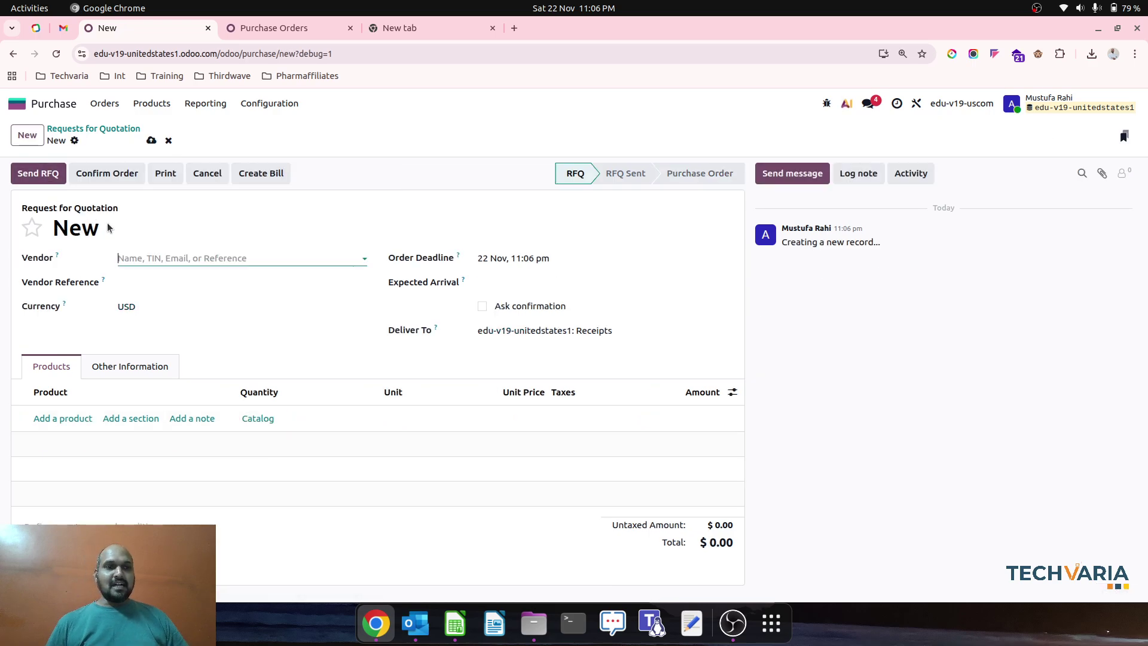
left_click(163, 257)
left_click(167, 280)
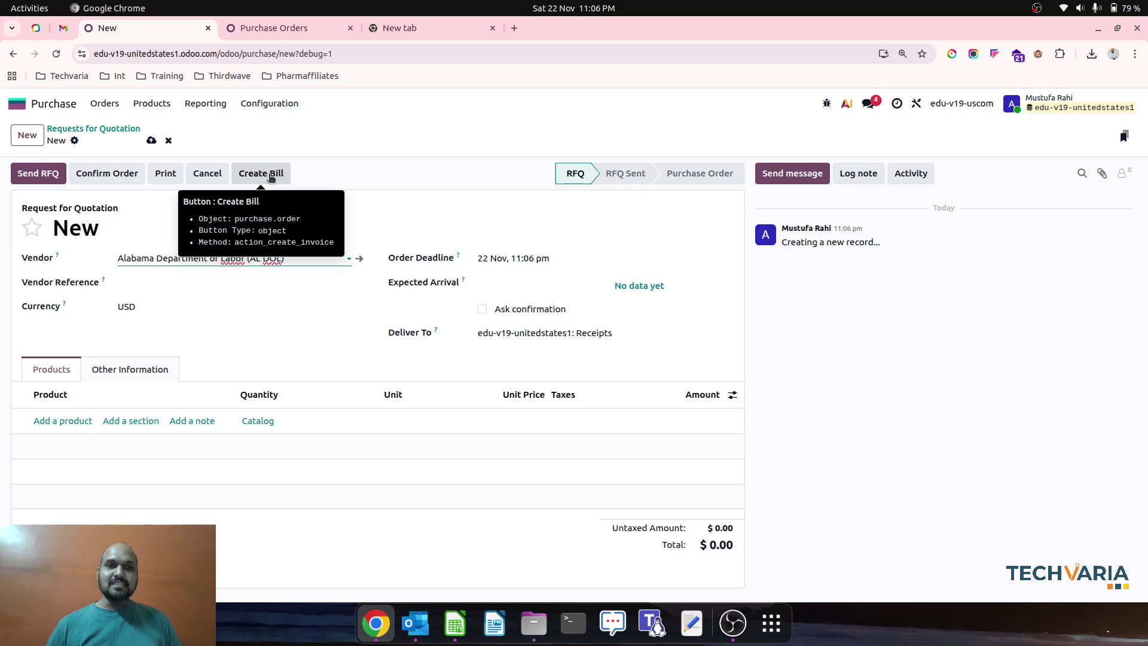
Step: Make Create Bill always invisible in Studio, attempt saving the RFQ, then reopen Studio
left_click(915, 104)
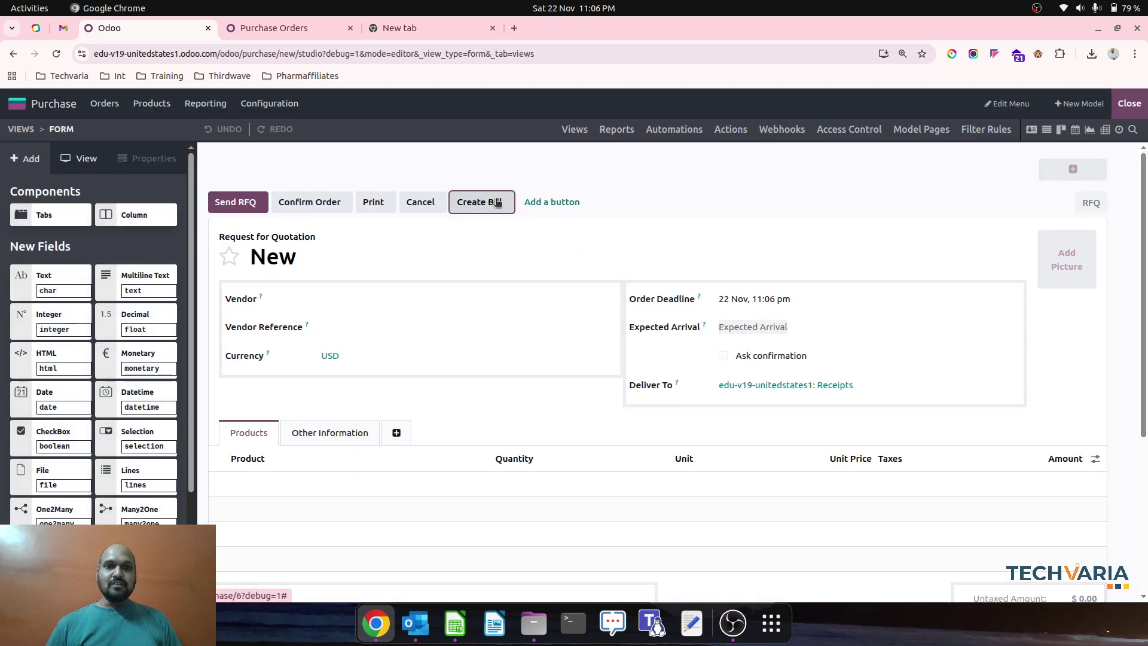
left_click(483, 202)
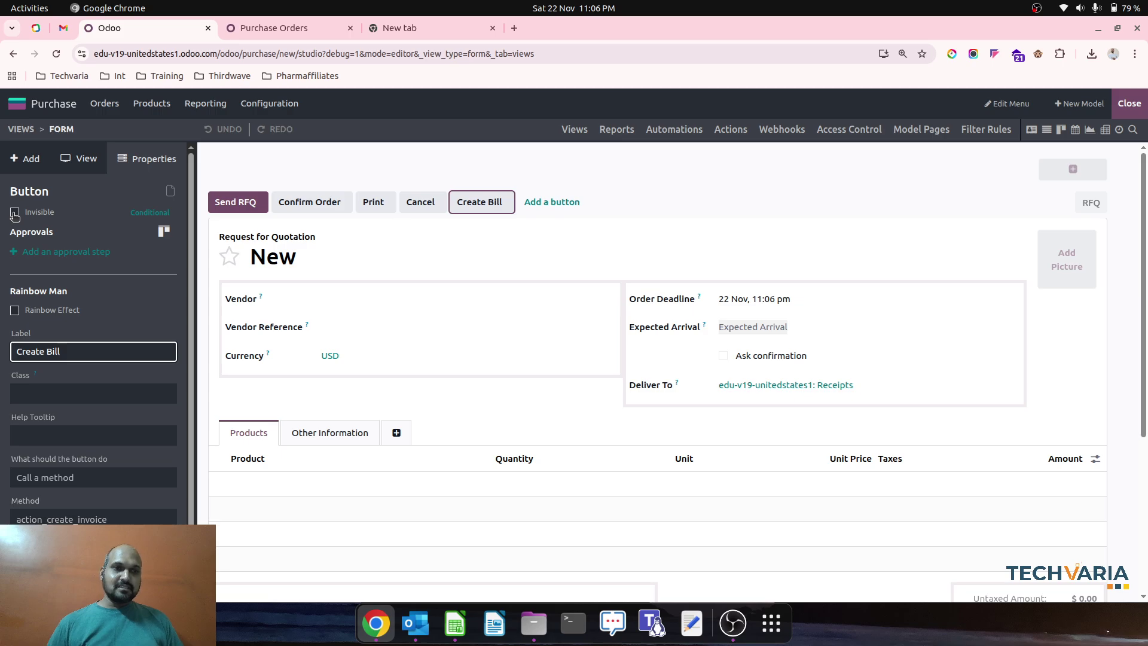
left_click(15, 213)
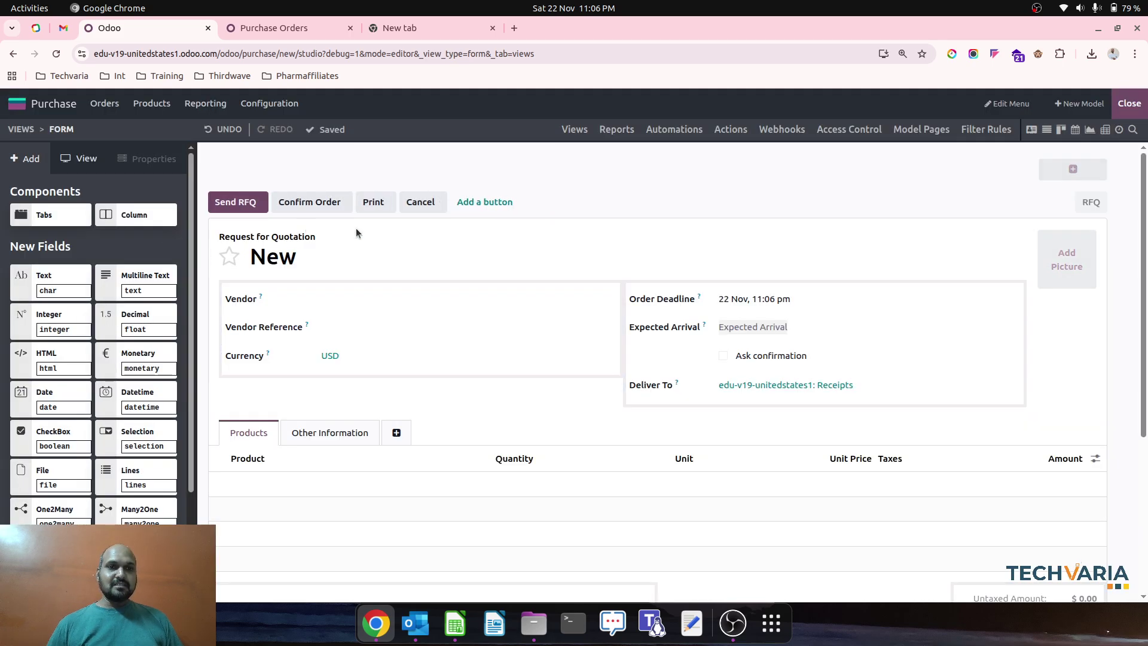
left_click(1128, 102)
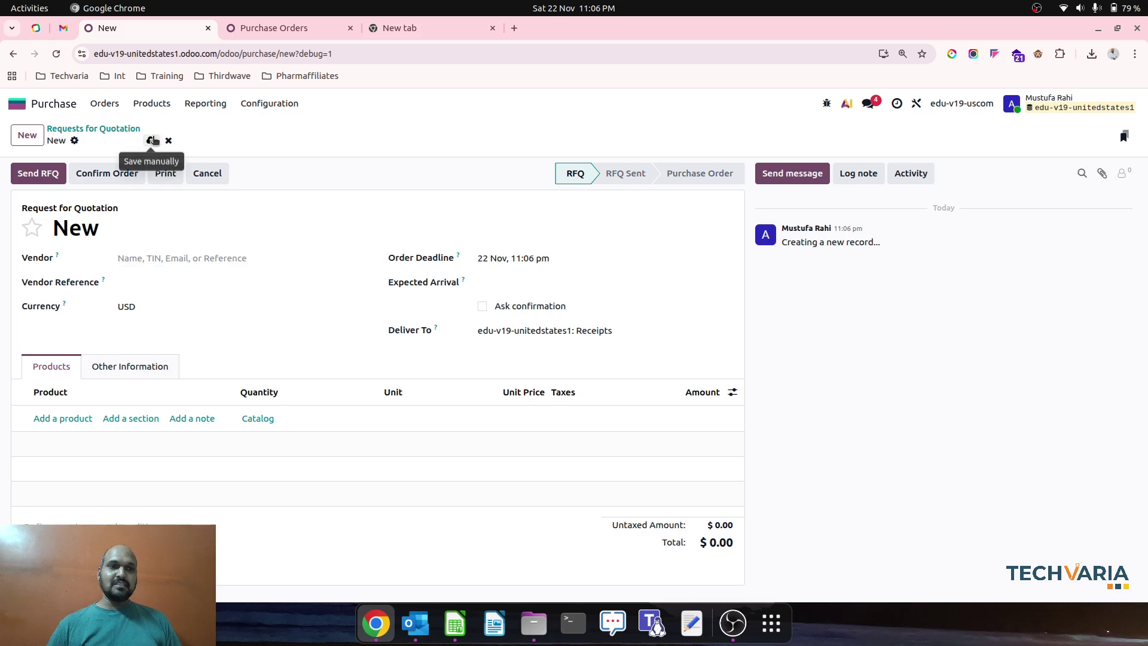
left_click(151, 140)
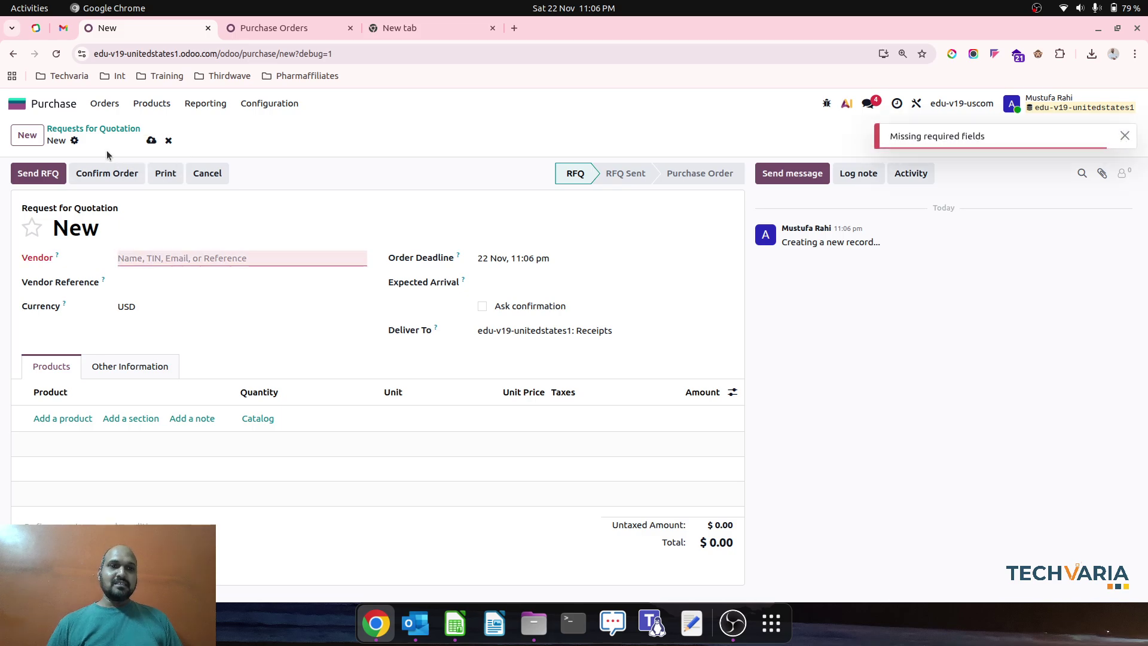
left_click(915, 103)
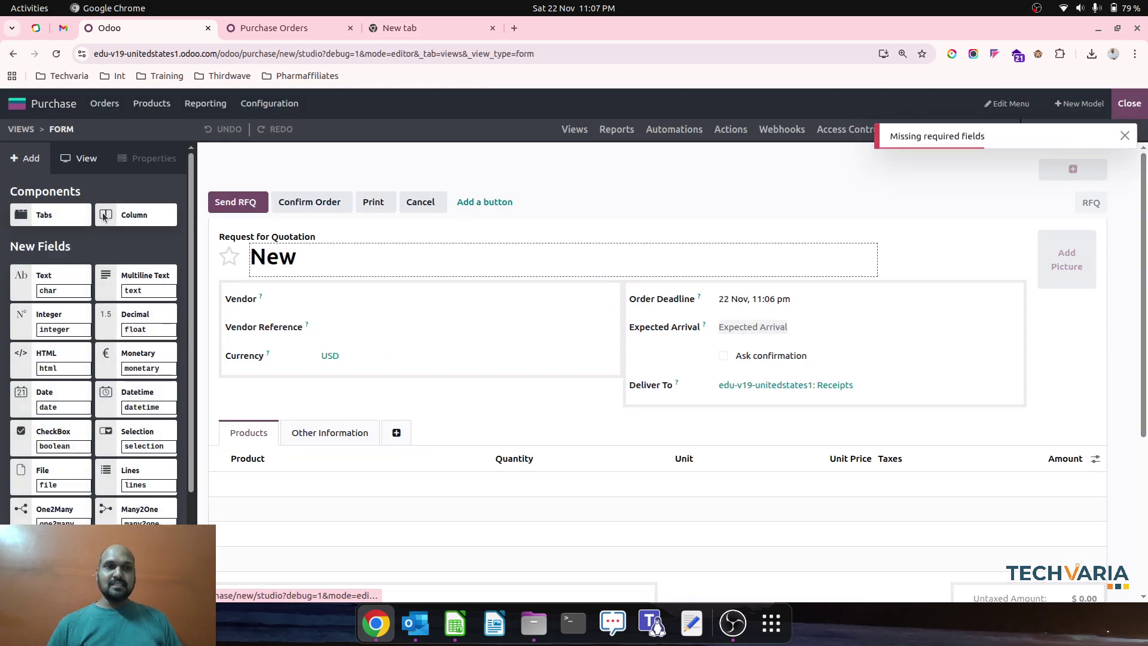
Step: Show invisible elements in Studio and select the hidden Create Bill button
left_click(76, 158)
left_click(31, 264)
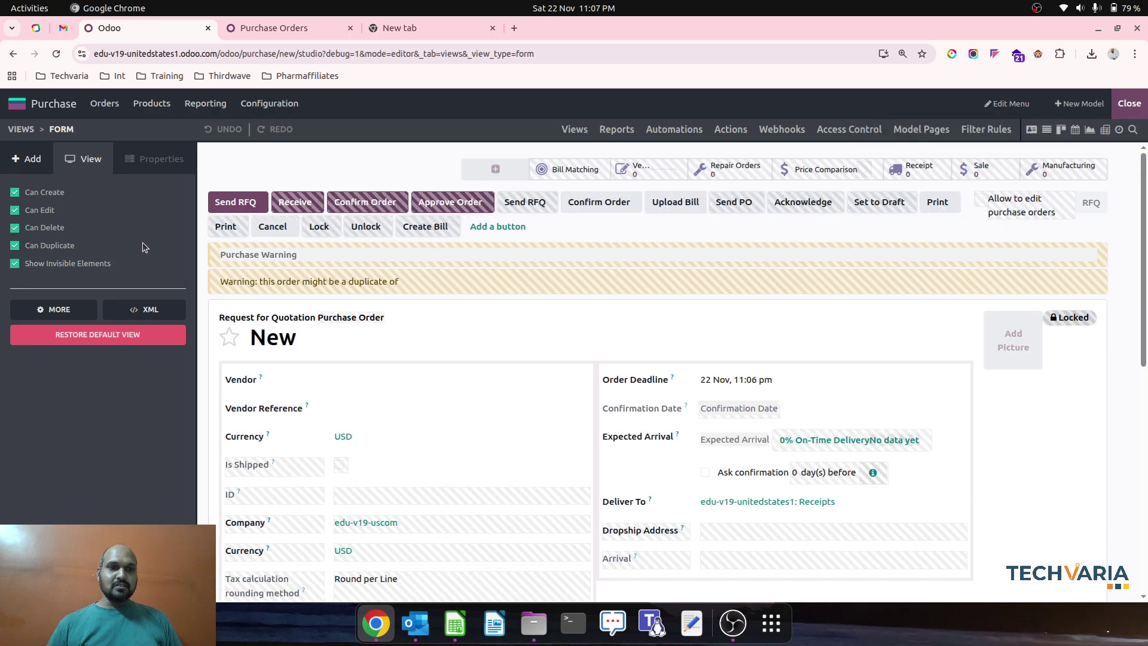
left_click(425, 226)
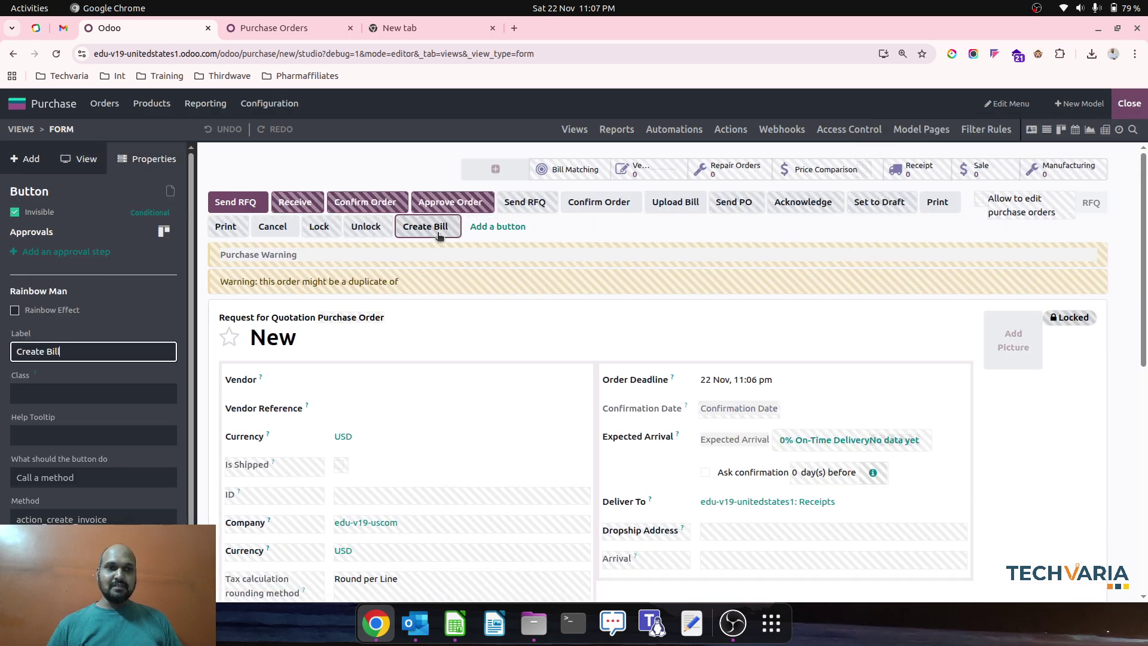
Step: Set Create Bill's invisible condition to Status is equal to Purchase Order, then close Studio
left_click(150, 212)
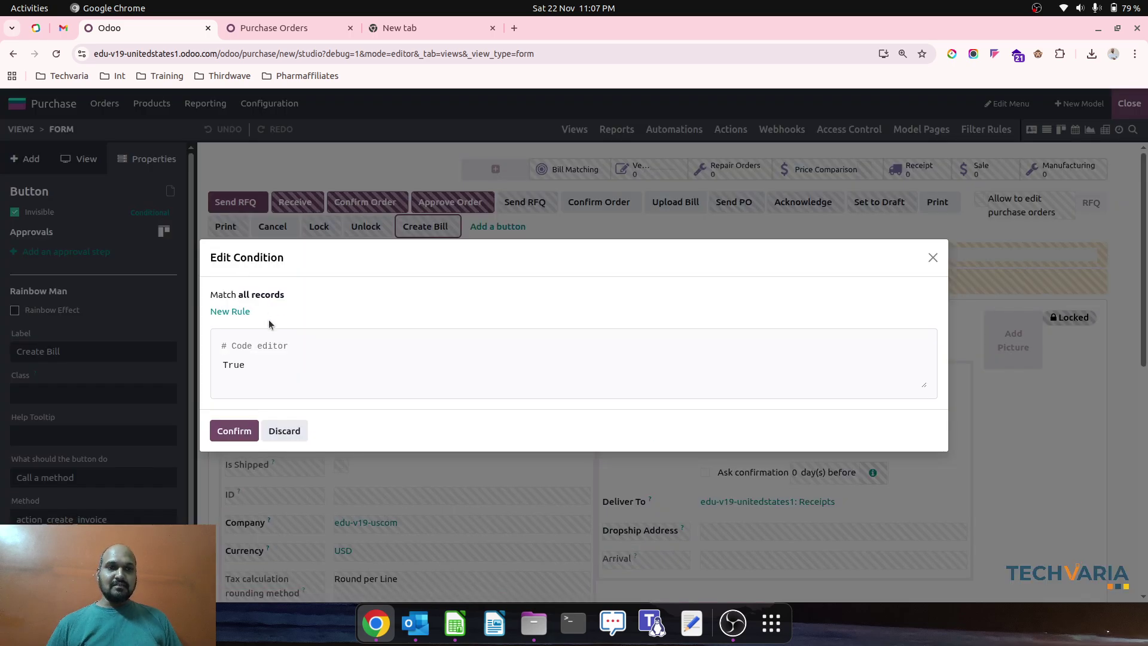
left_click(226, 310)
left_click(280, 302)
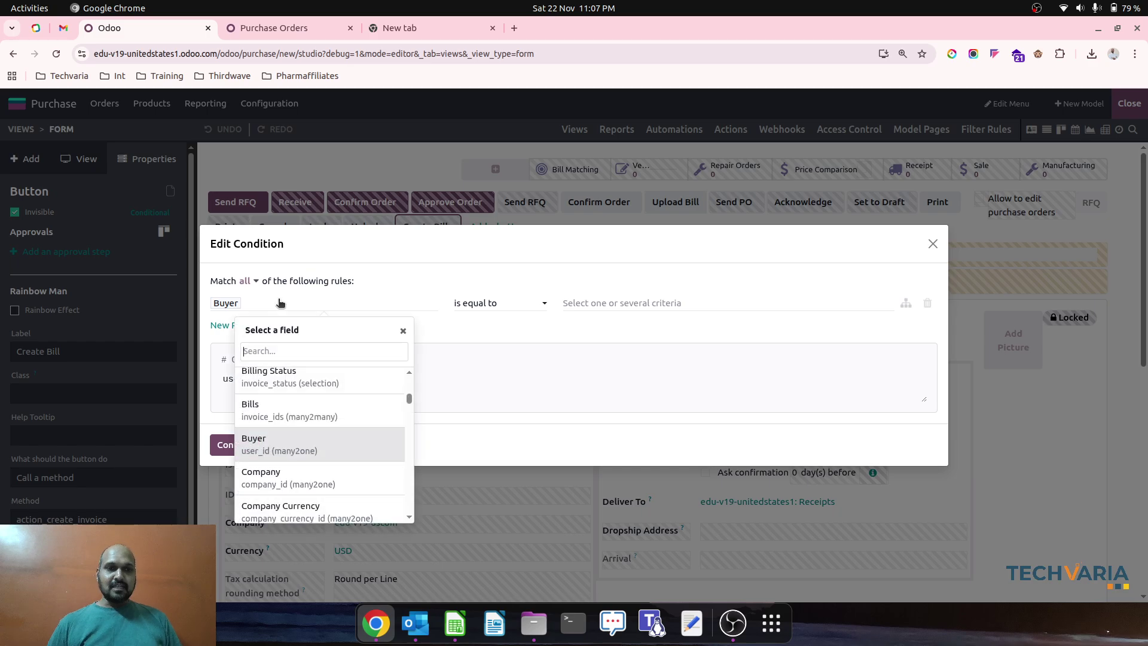
type("sta")
left_click(285, 377)
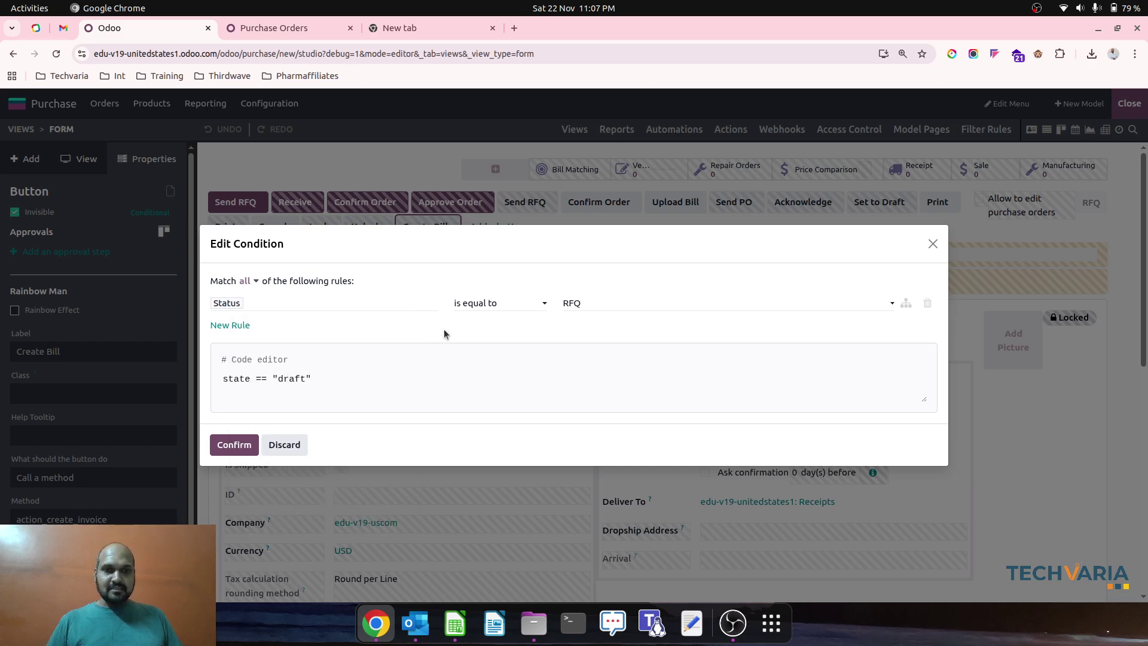
left_click(519, 303)
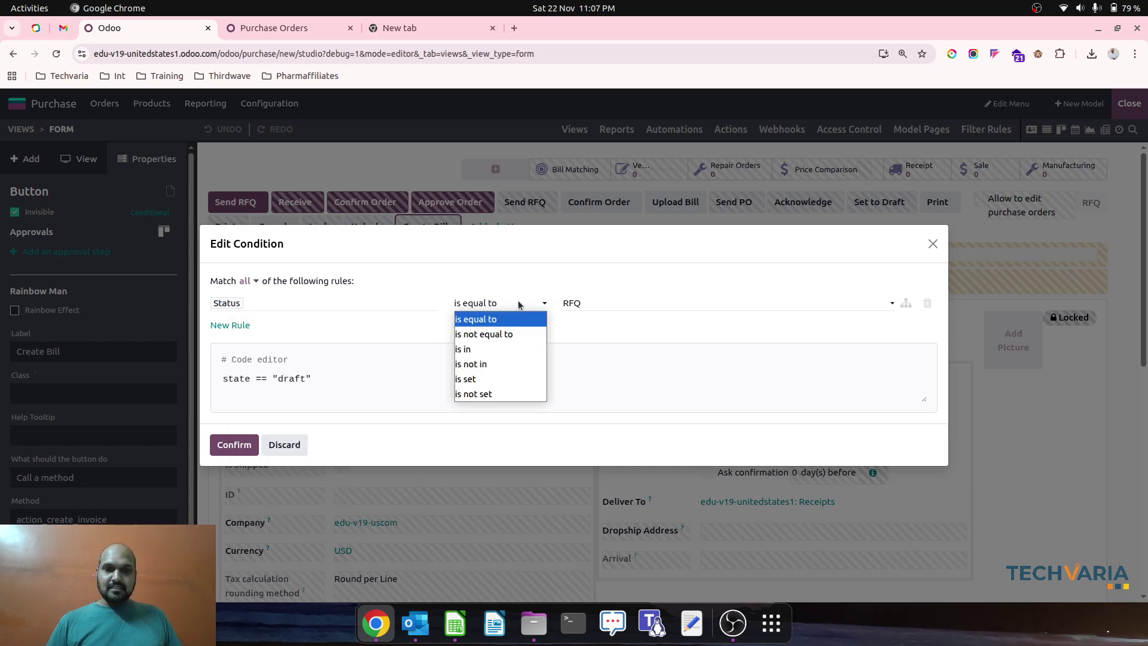
left_click(518, 303)
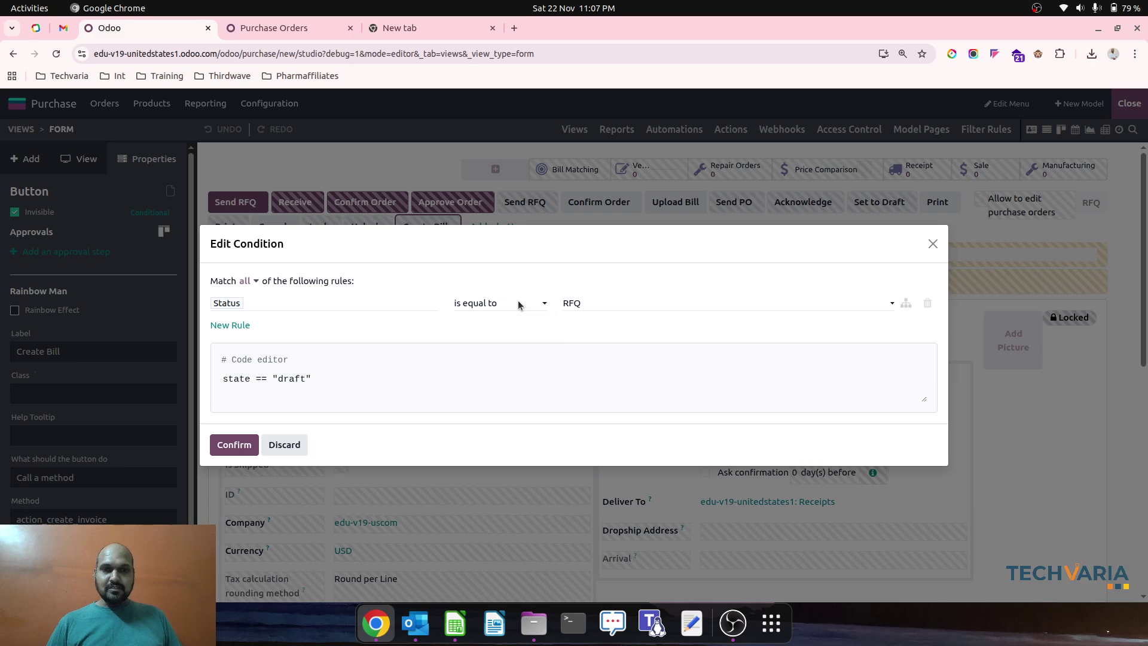
left_click(594, 303)
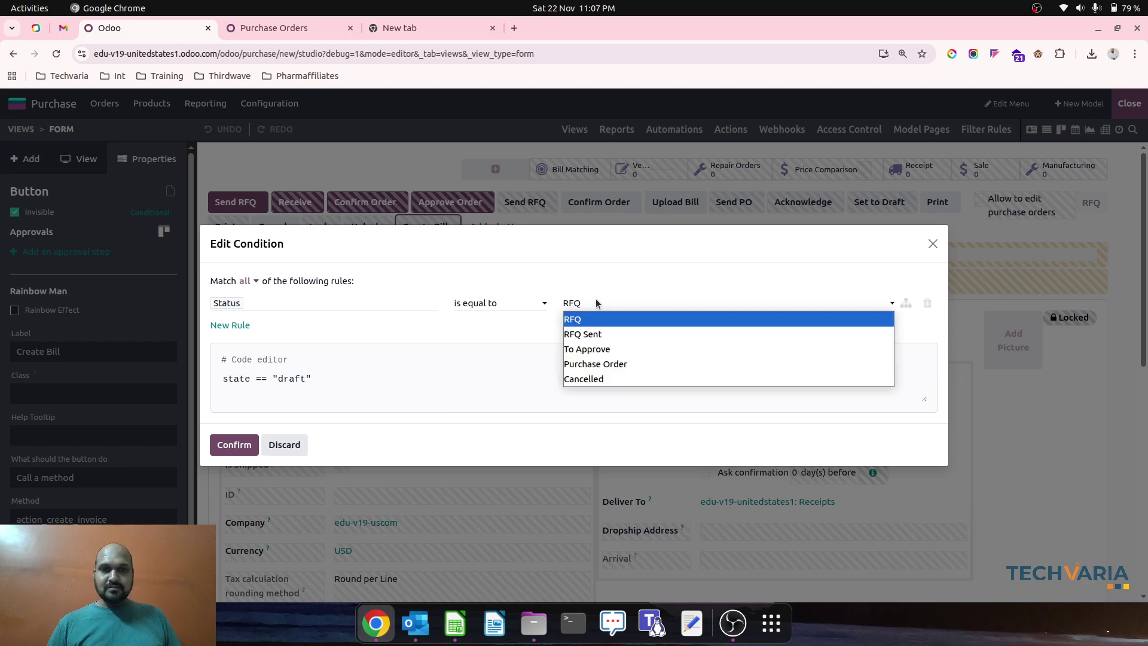
left_click(610, 364)
left_click(235, 444)
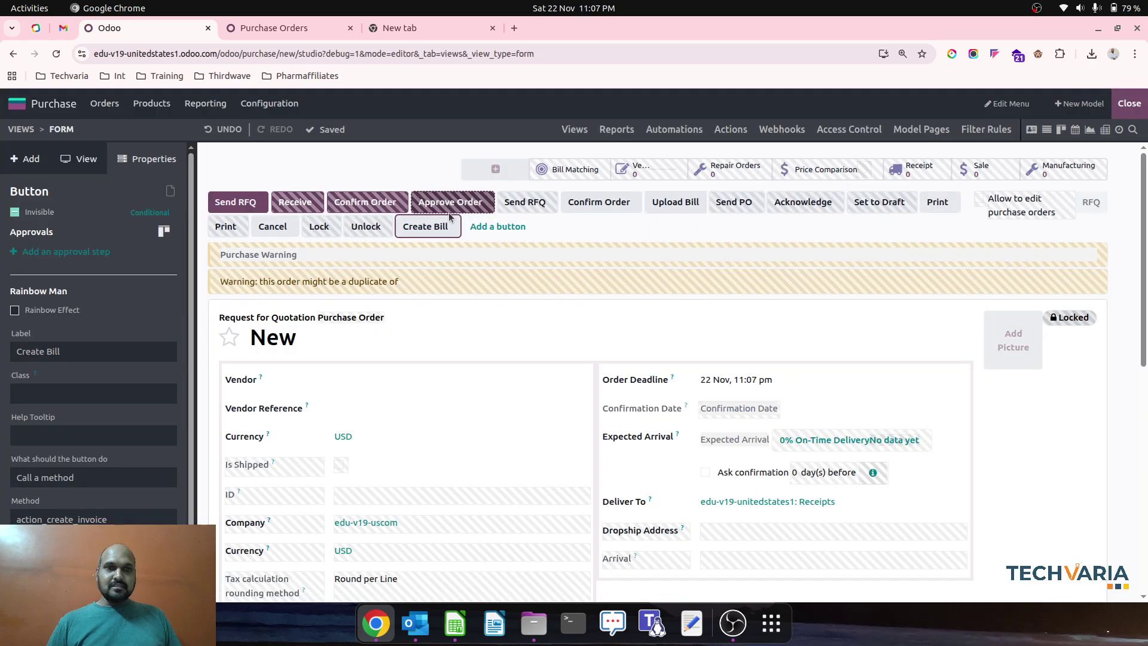
left_click(1129, 104)
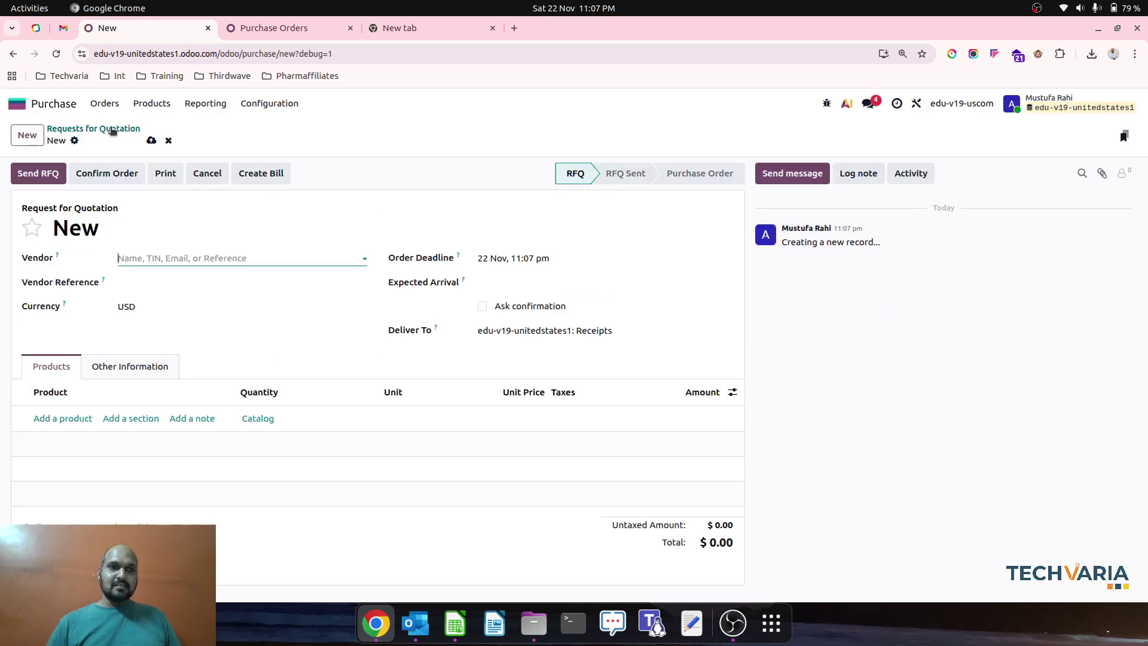
Step: Open RFQ P00006 from the Requests for Quotation list in the Studio form editor
left_click(103, 129)
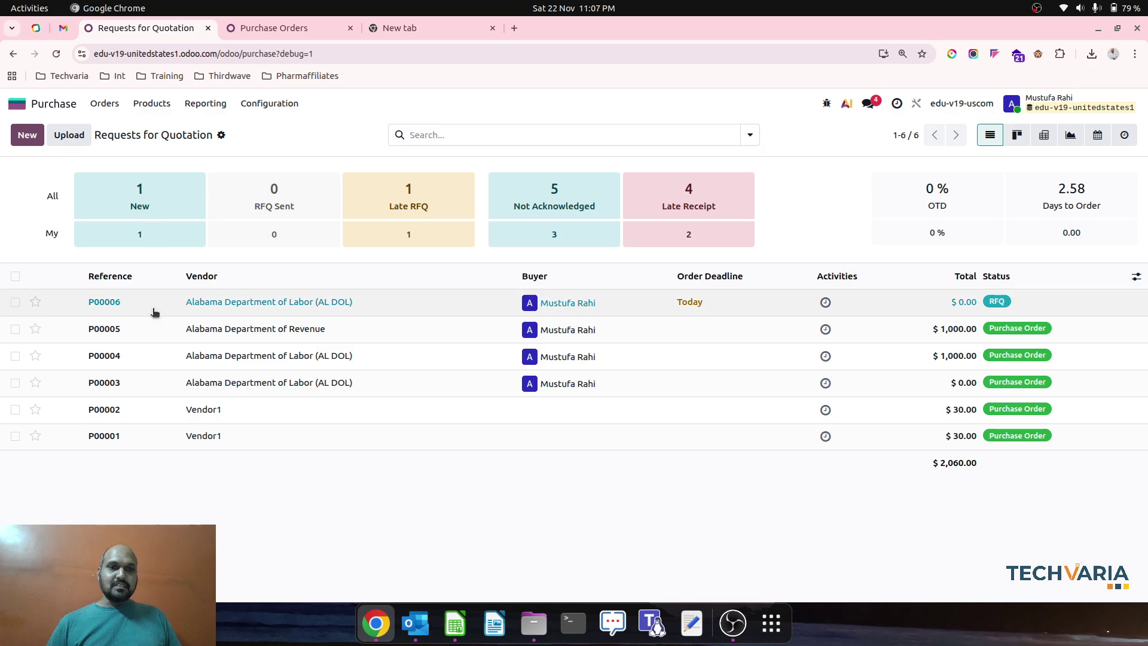
left_click(152, 308)
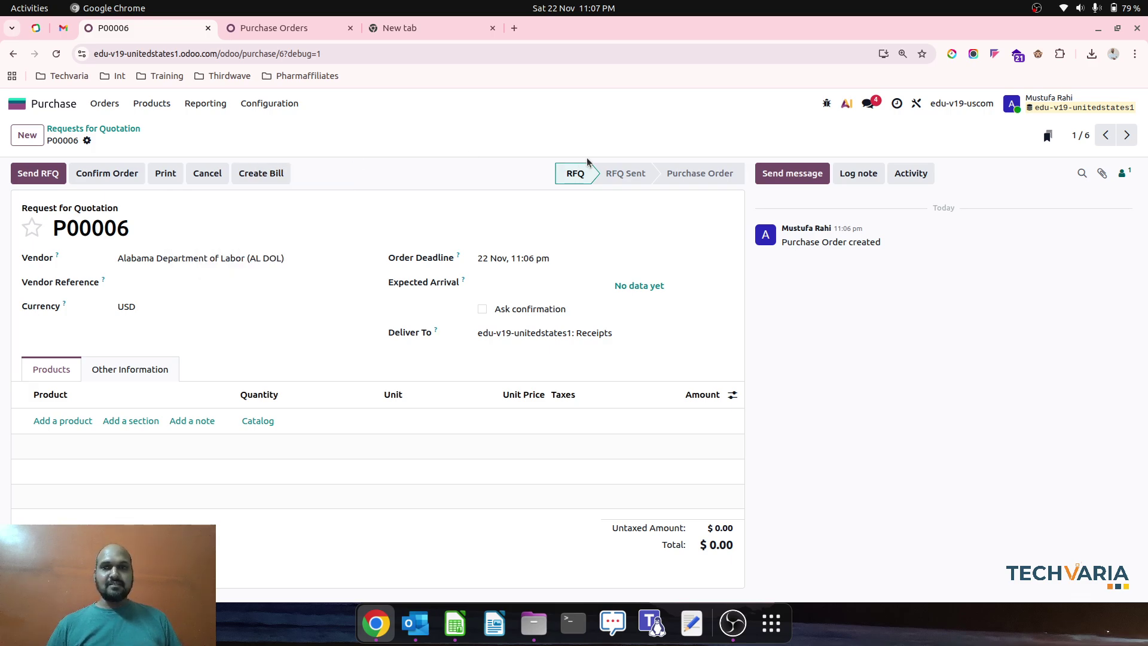
left_click(914, 103)
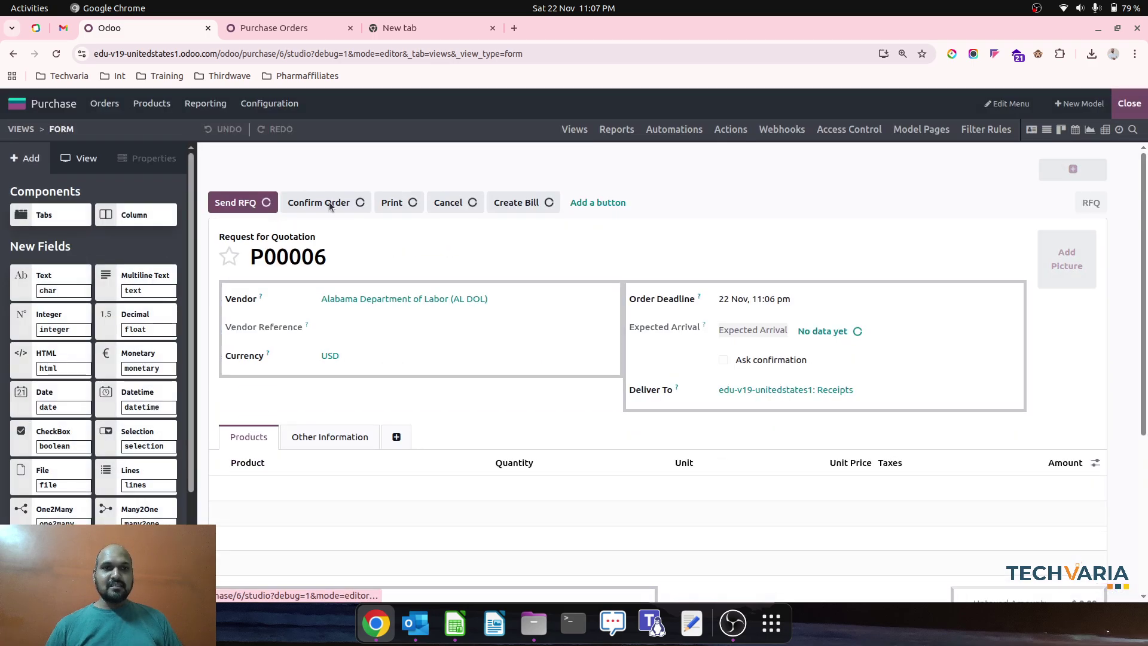
Step: Untick Create Bill's always-invisible setting and start a condition on Status with 'is in'
left_click(479, 204)
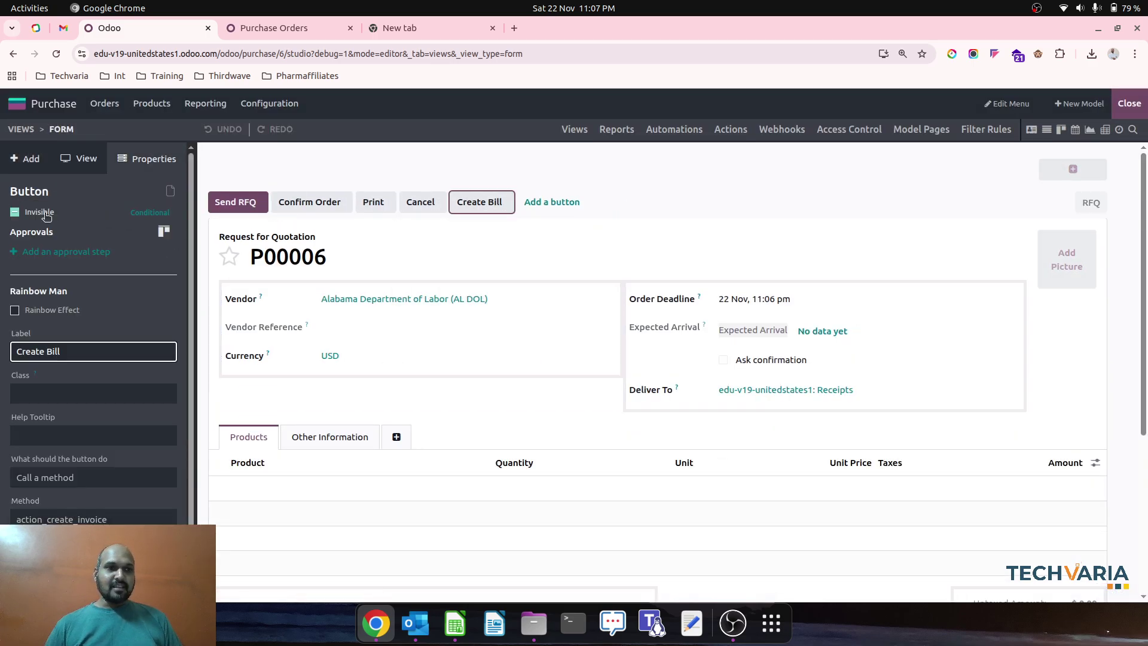
left_click(15, 212)
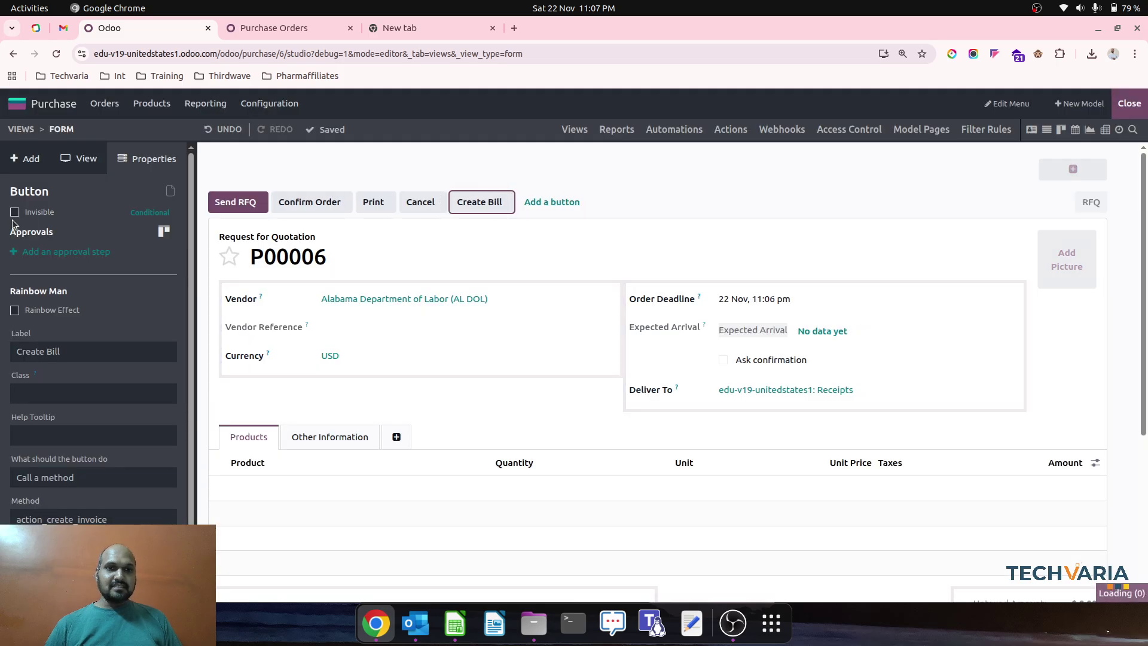
left_click(150, 213)
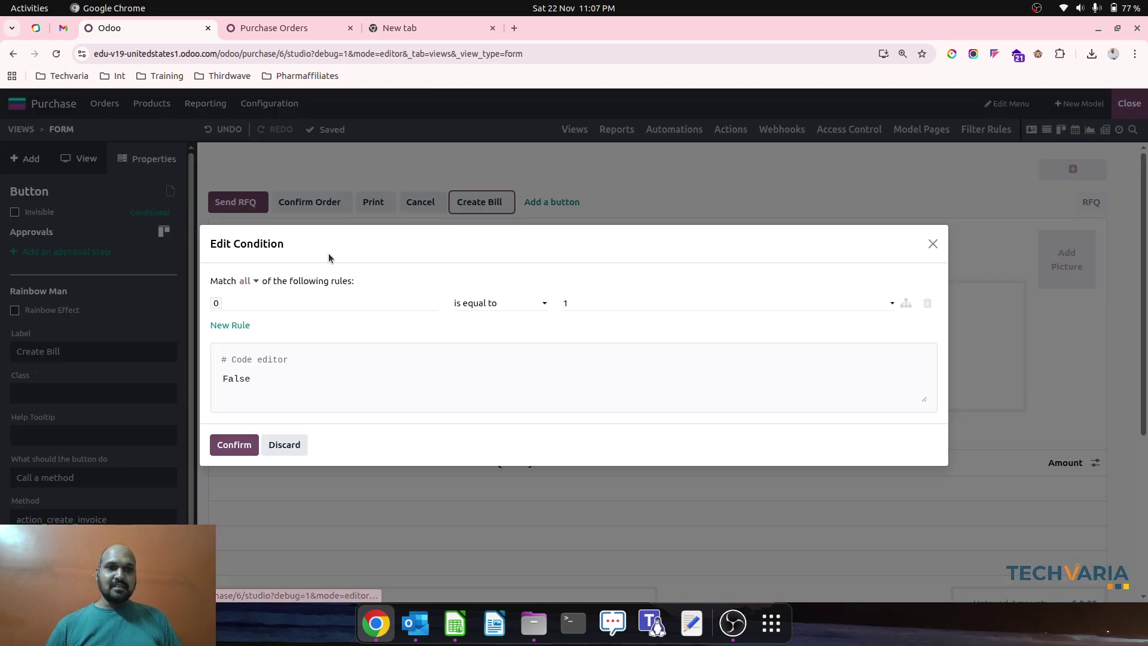
left_click(321, 303)
type("sta")
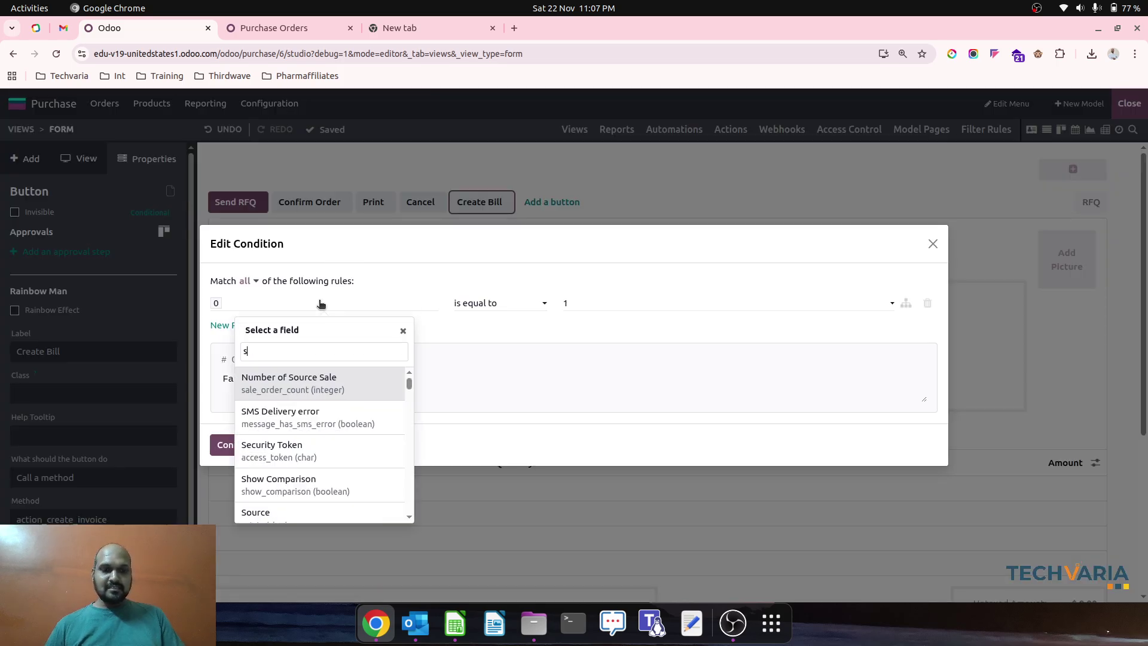
left_click(291, 386)
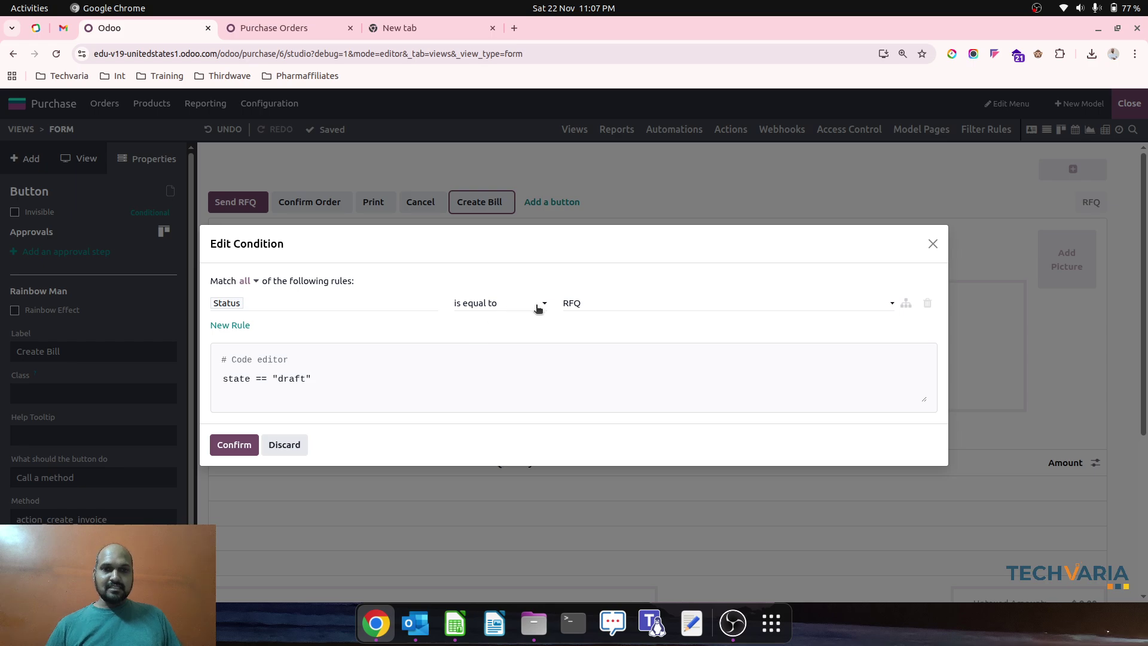
left_click(512, 303)
left_click(478, 346)
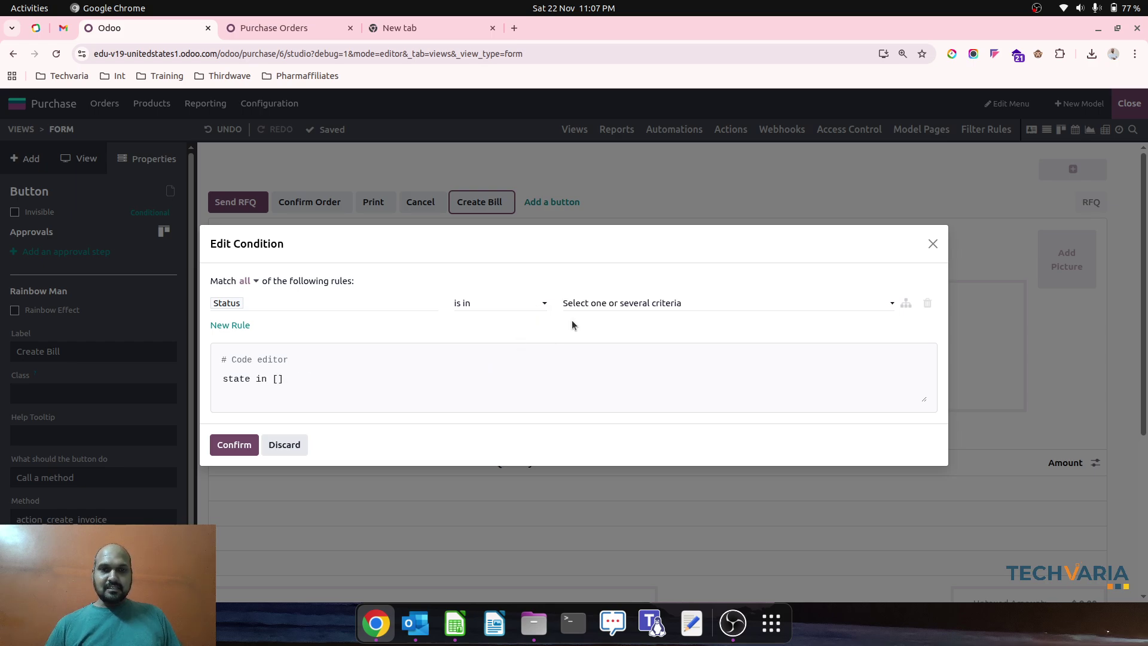
Step: Set the matching statuses to RFQ, RFQ Sent, To Approve and Cancelled, and confirm
left_click(626, 303)
left_click(608, 333)
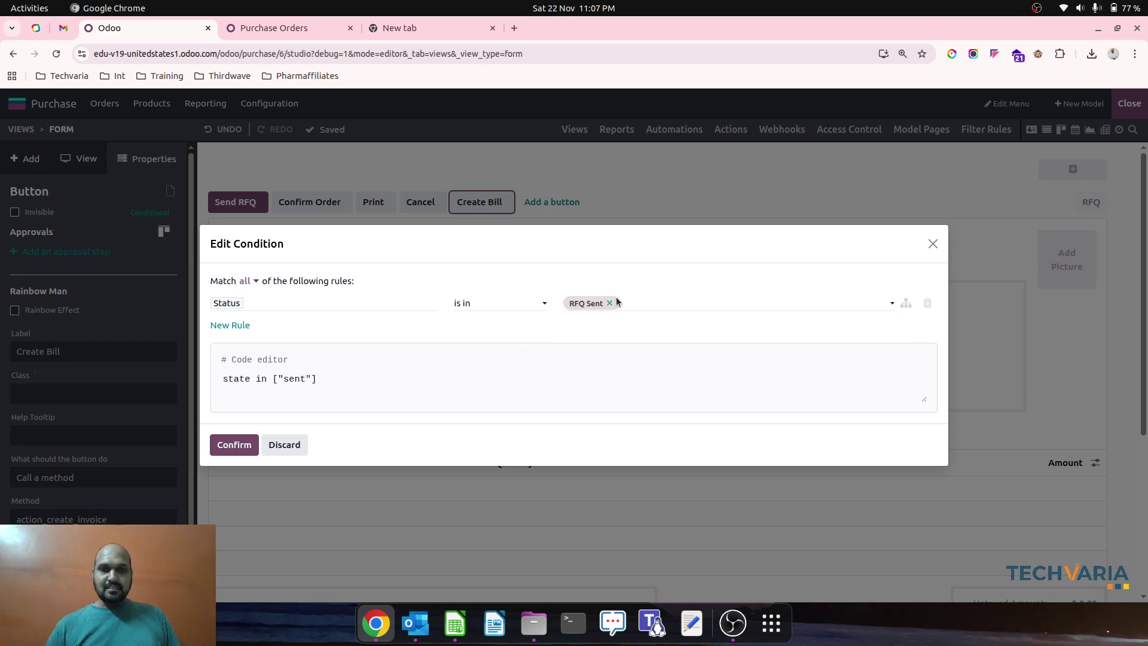
left_click(609, 302)
left_click(607, 303)
left_click(611, 316)
left_click(646, 304)
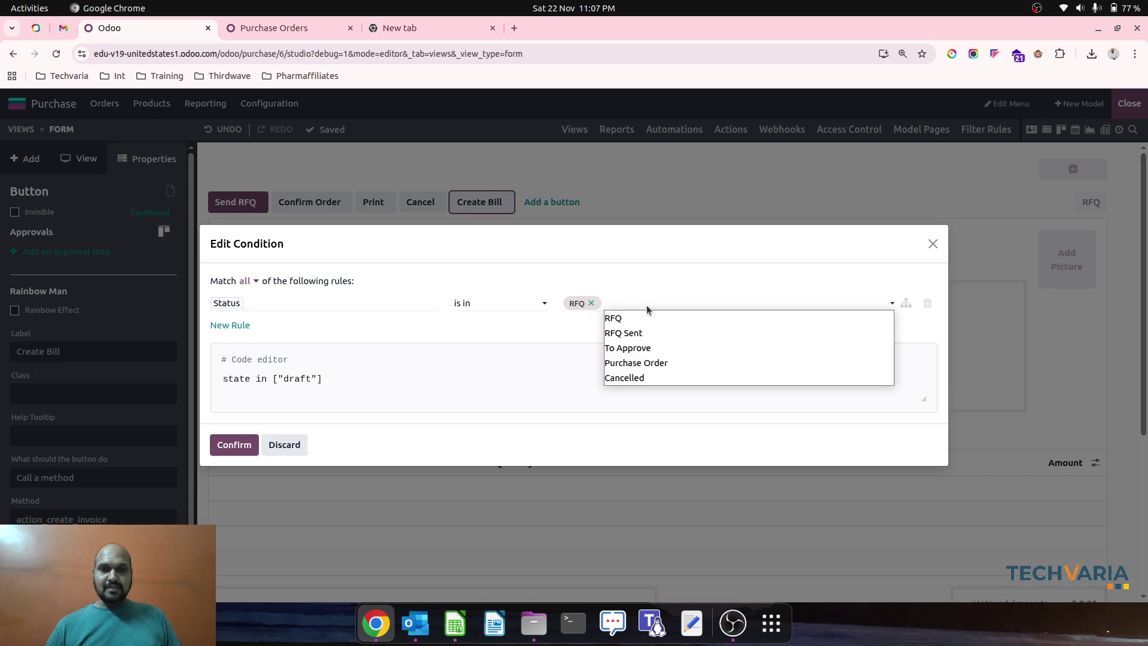
left_click(646, 332)
left_click(674, 303)
left_click(693, 347)
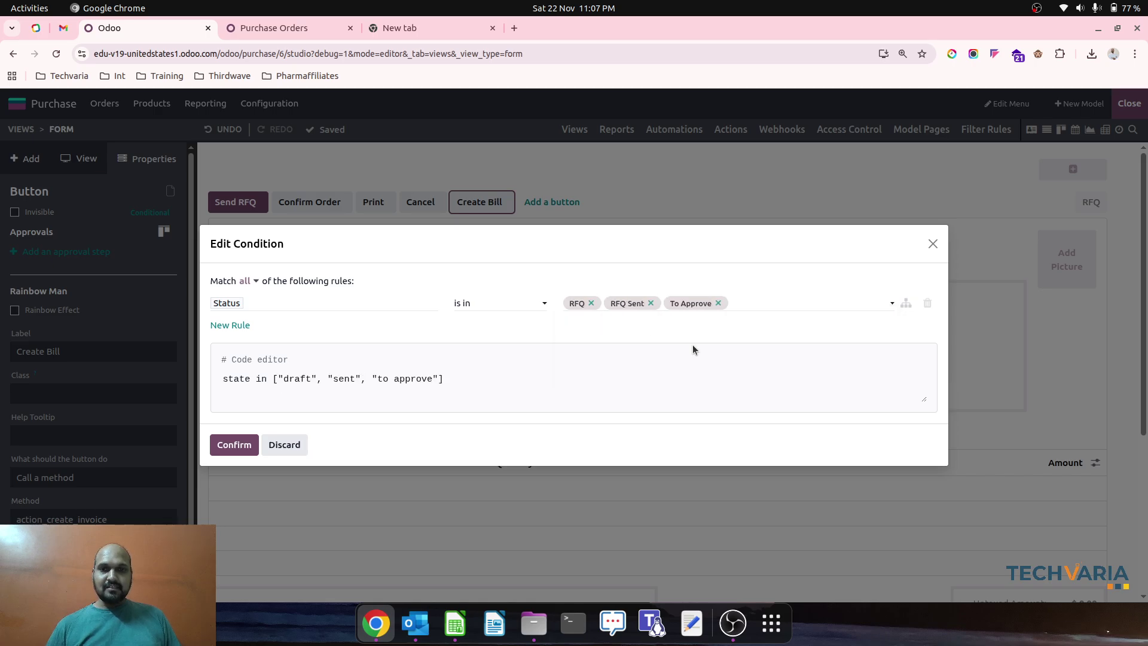
left_click(751, 304)
left_click(755, 375)
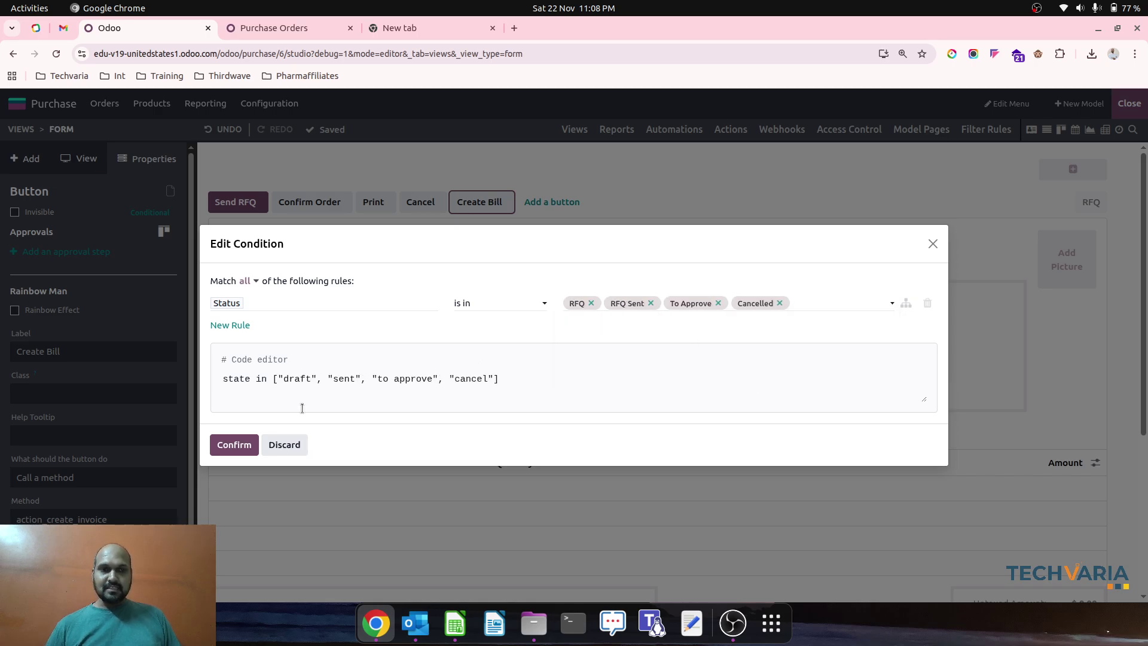
left_click(233, 445)
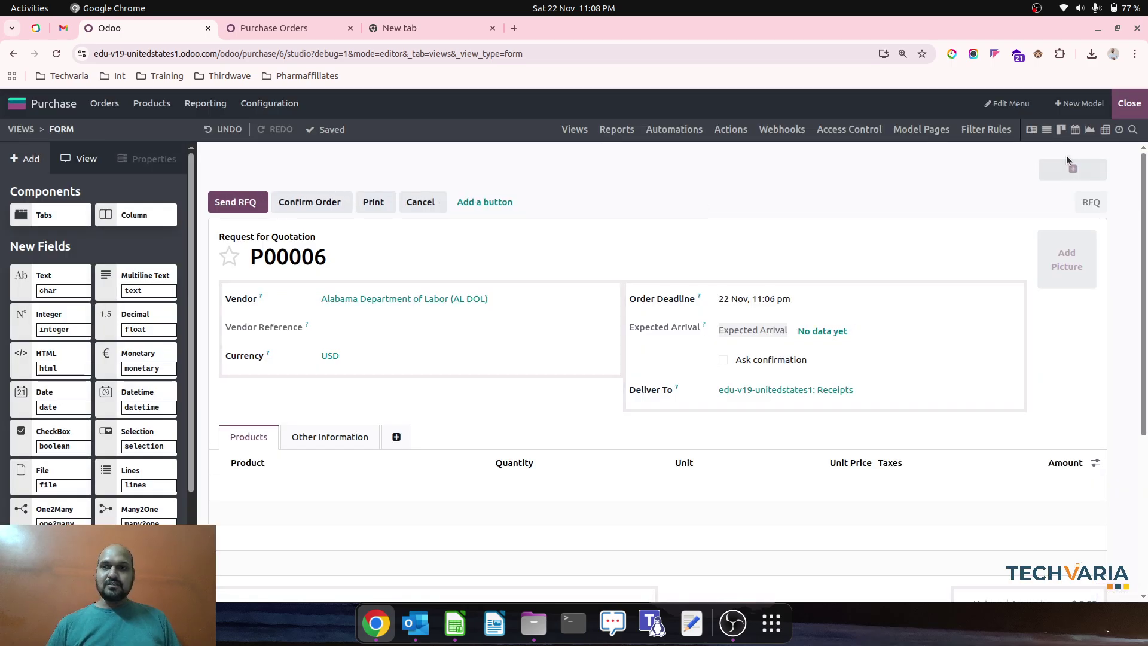
Step: Leave Studio, add 19 Product2 at 1,000.00 to P00006, and save the $19,000.00 quotation
left_click(1130, 107)
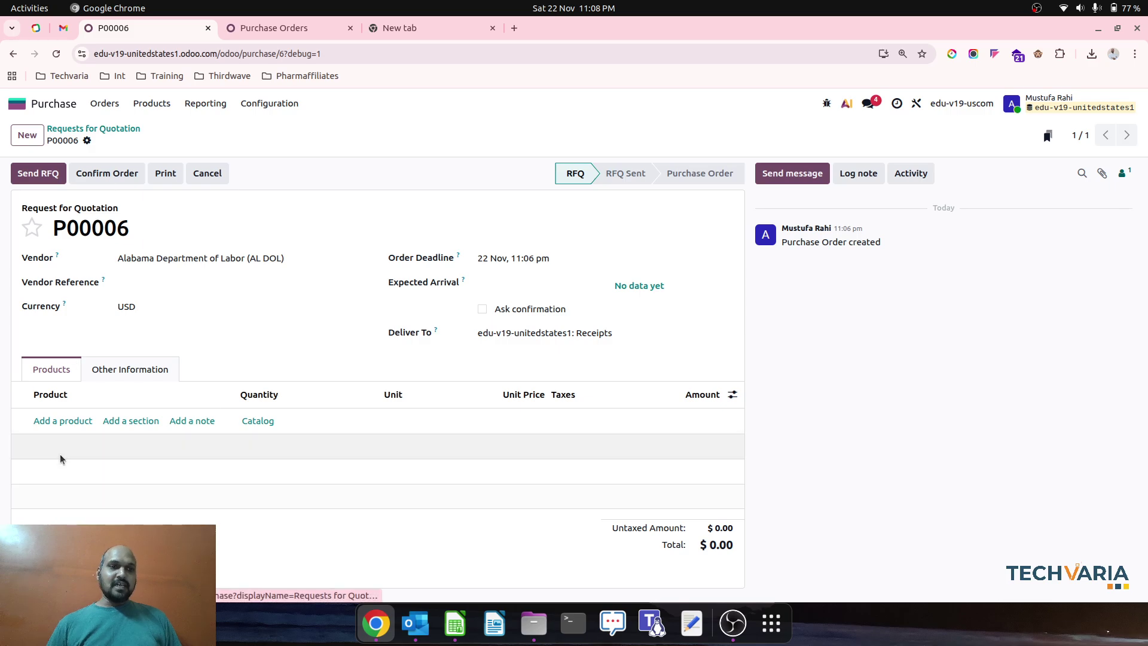
left_click(63, 420)
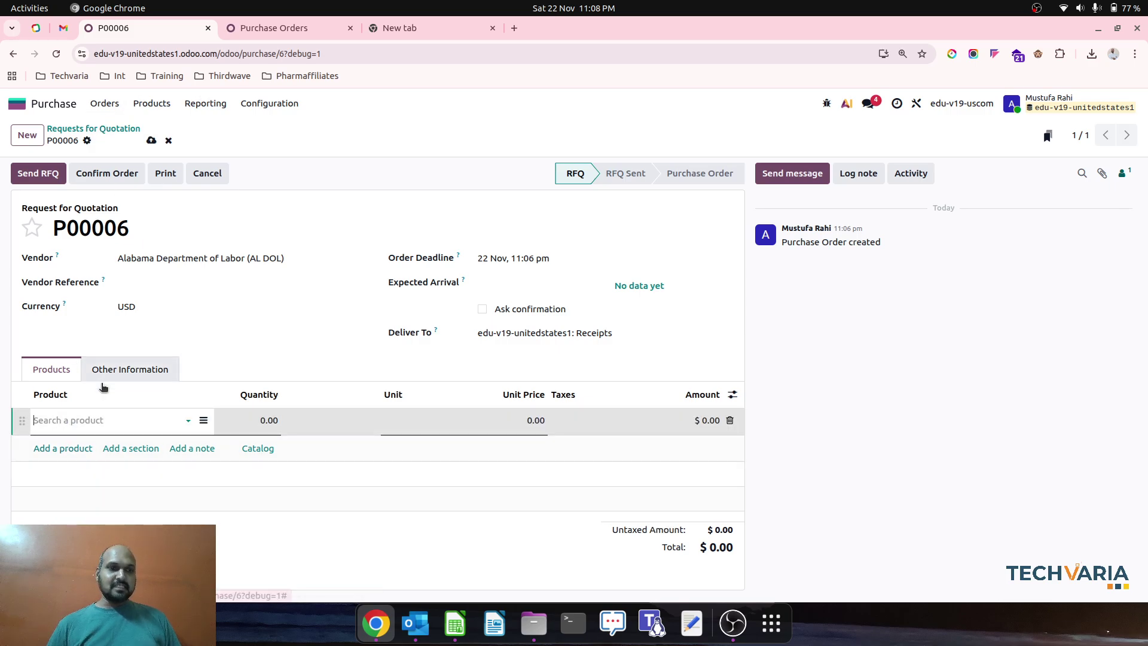
left_click(90, 419)
type("m")
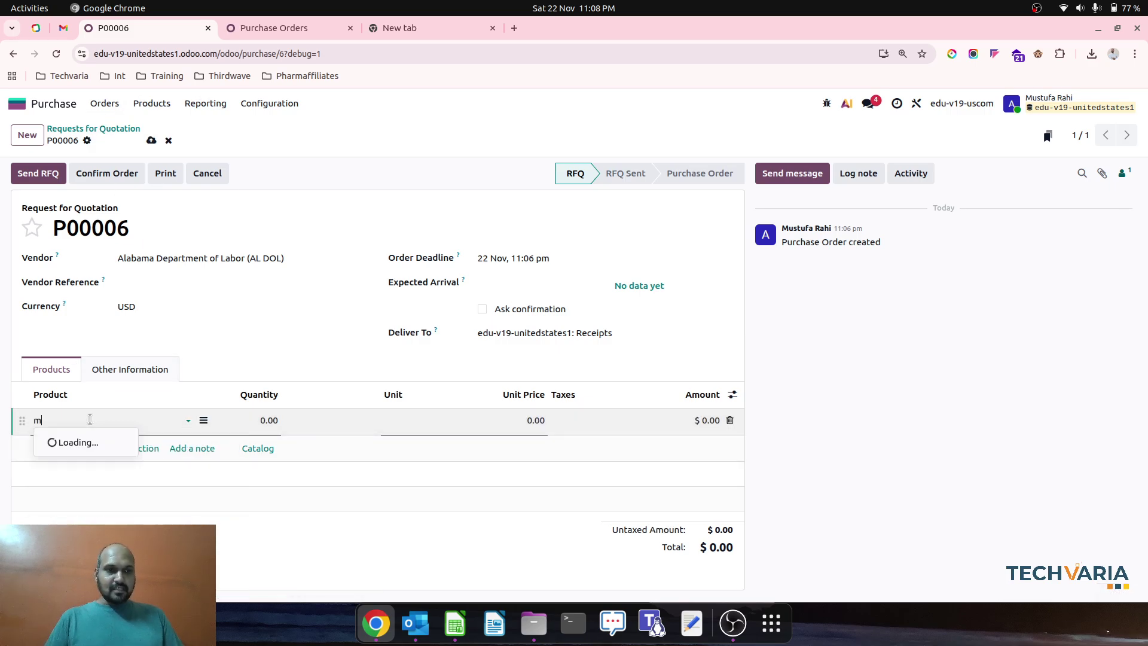
key("BackSpace")
type("p")
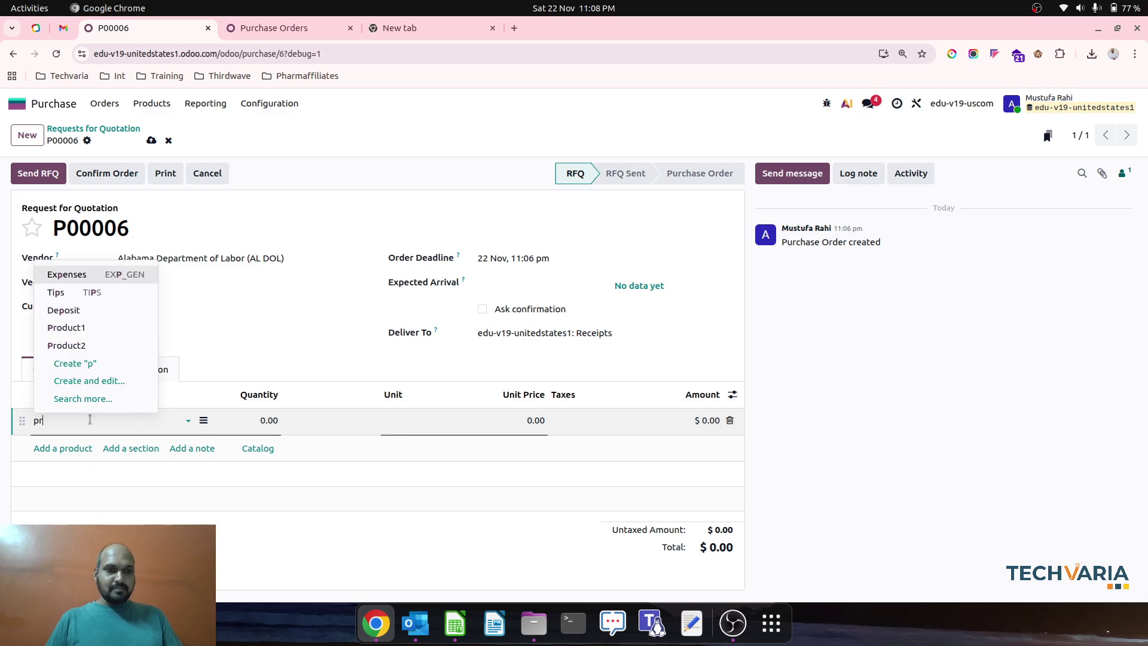
type("r")
left_click(83, 398)
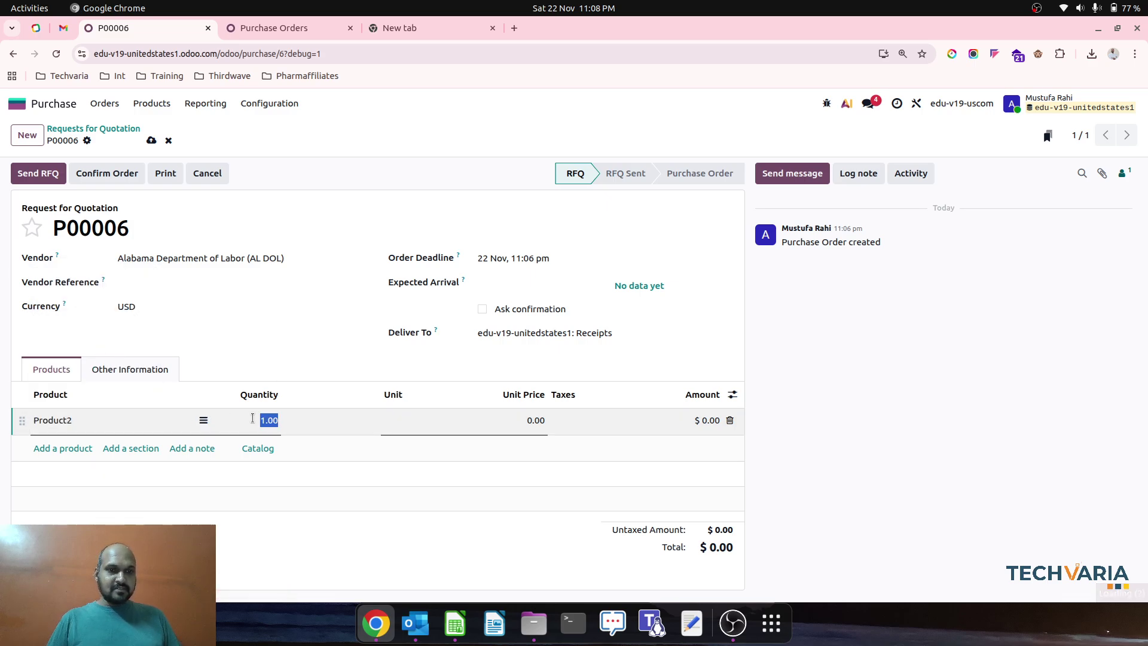
type("19")
key("Tab")
type("1,00")
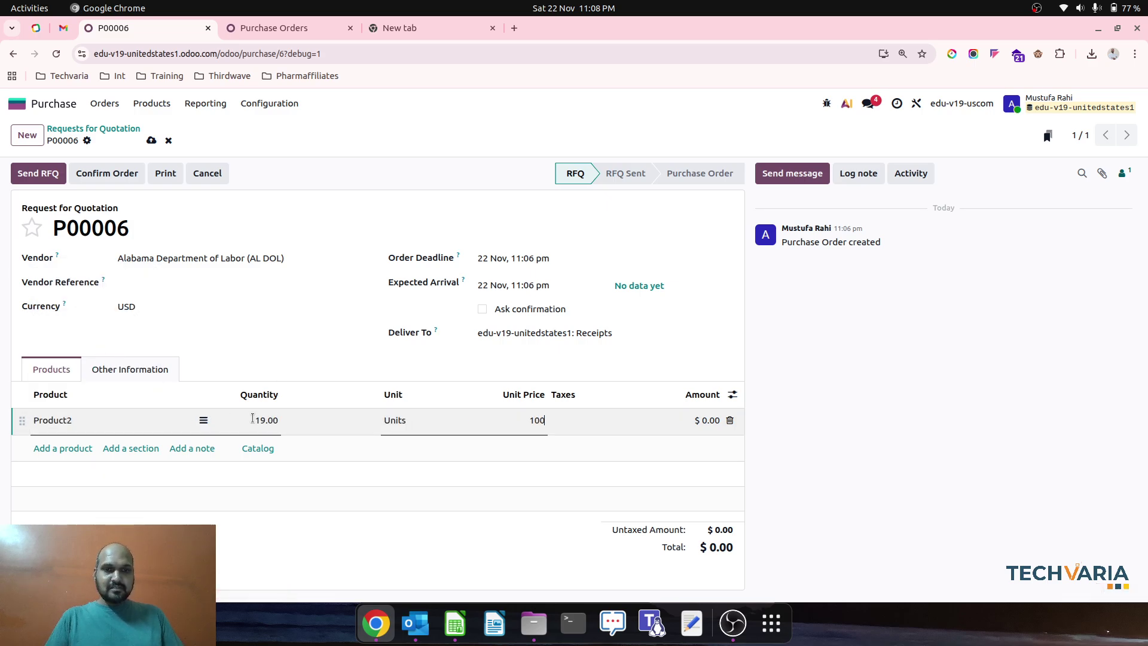
type("0")
key("Tab")
left_click(151, 140)
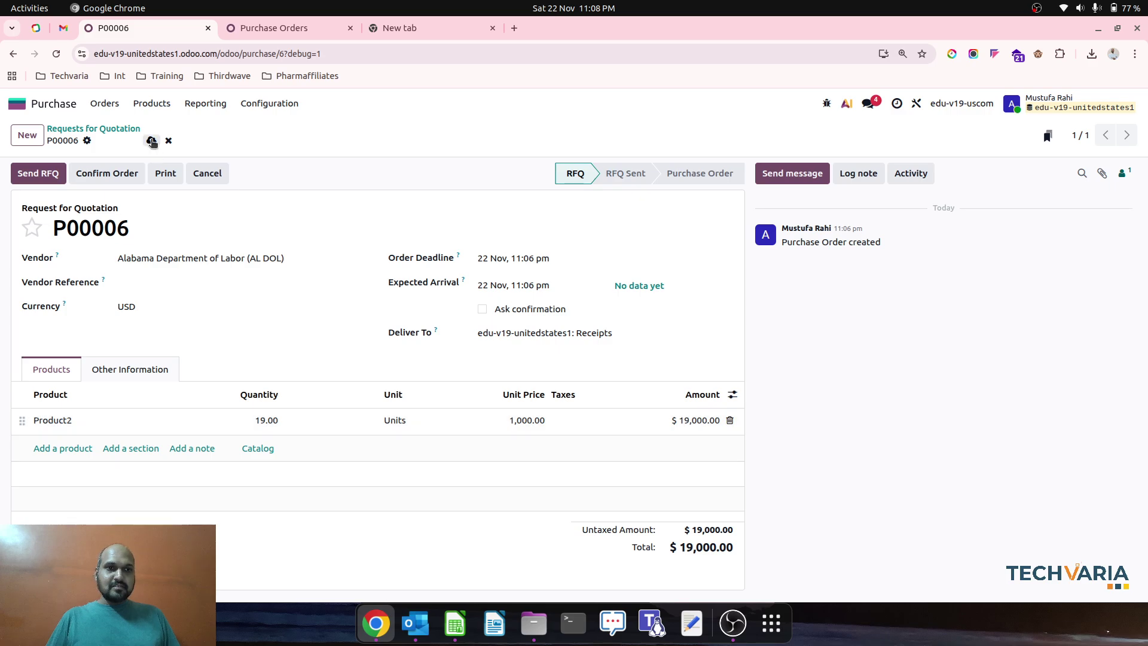
Step: Send RFQ P00006 by e-mail after setting the vendor's e-mail address
left_click(60, 181)
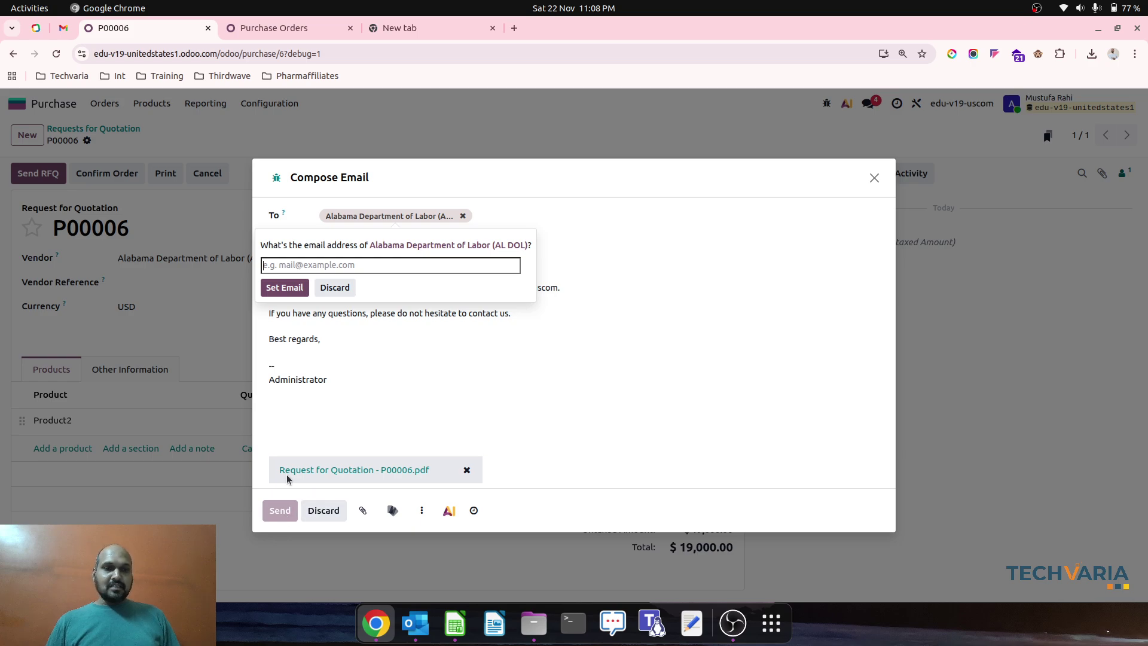
type("a")
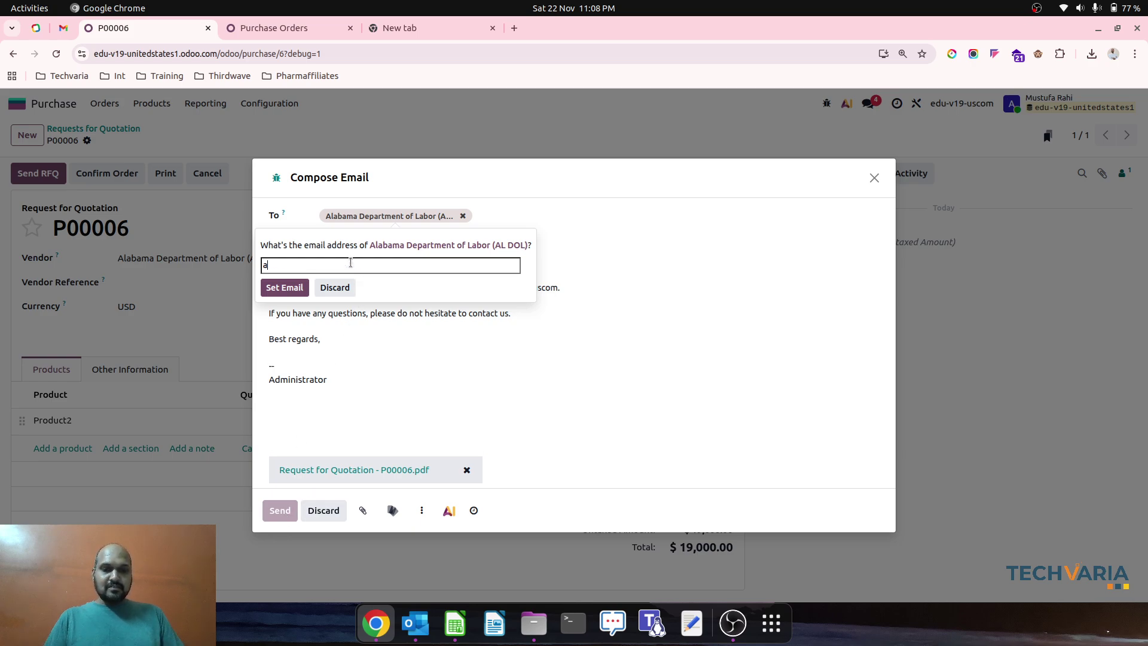
type("bc@abc.c")
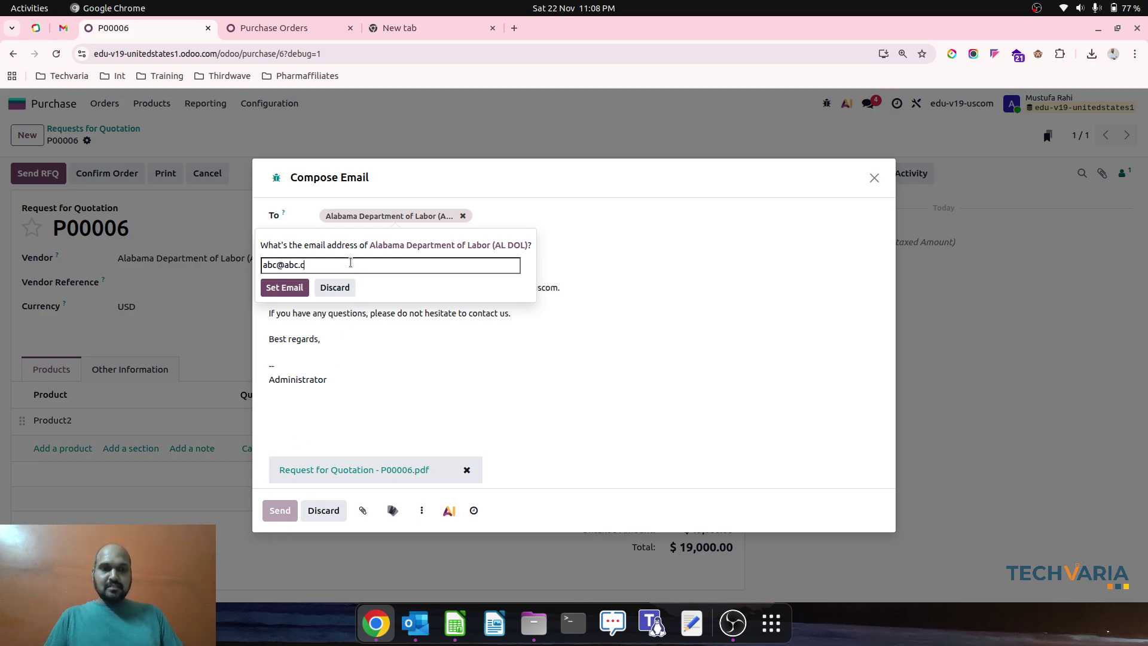
type("om")
left_click(283, 288)
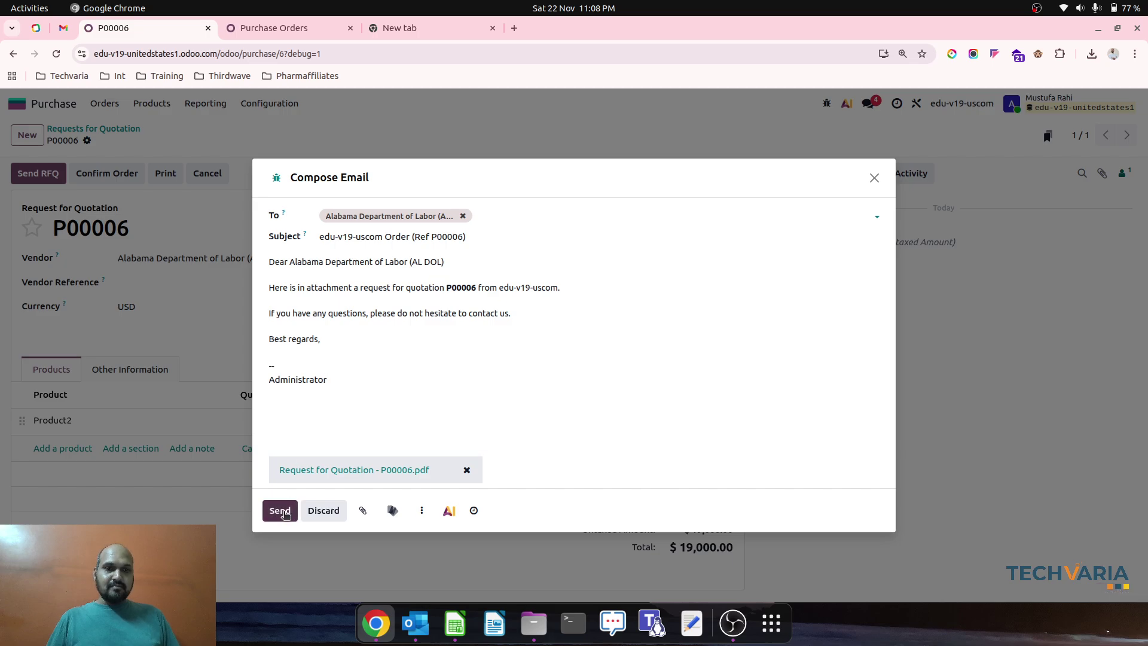
left_click(284, 512)
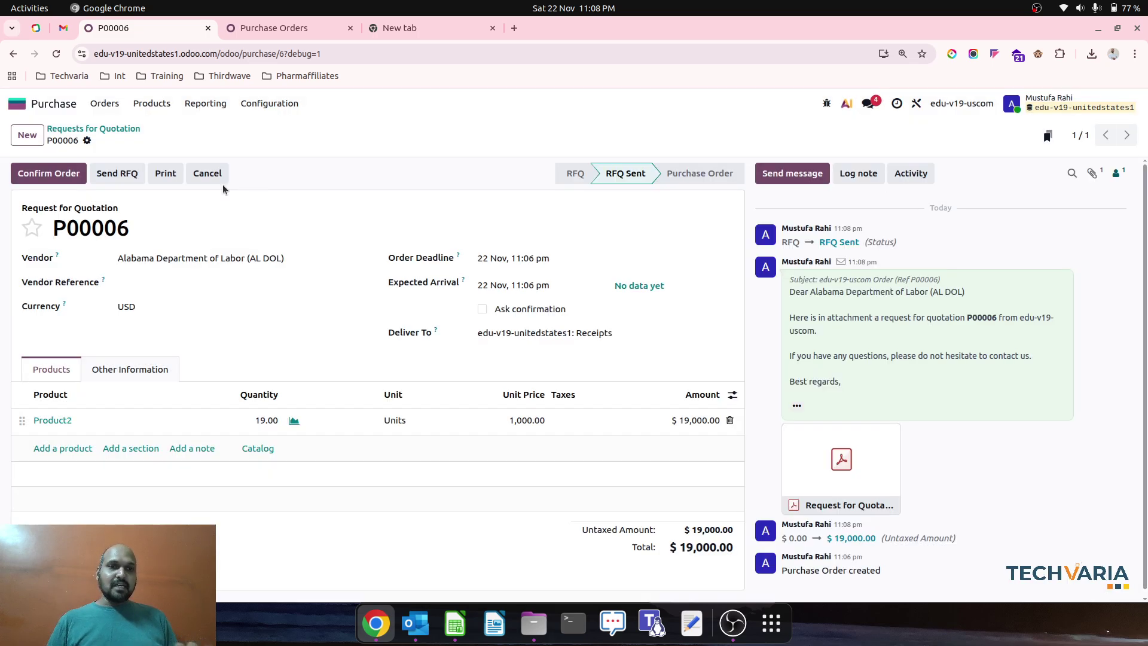
Step: Confirm P00006 as a purchase order, cancel it, and reset it to RFQ status
left_click(48, 175)
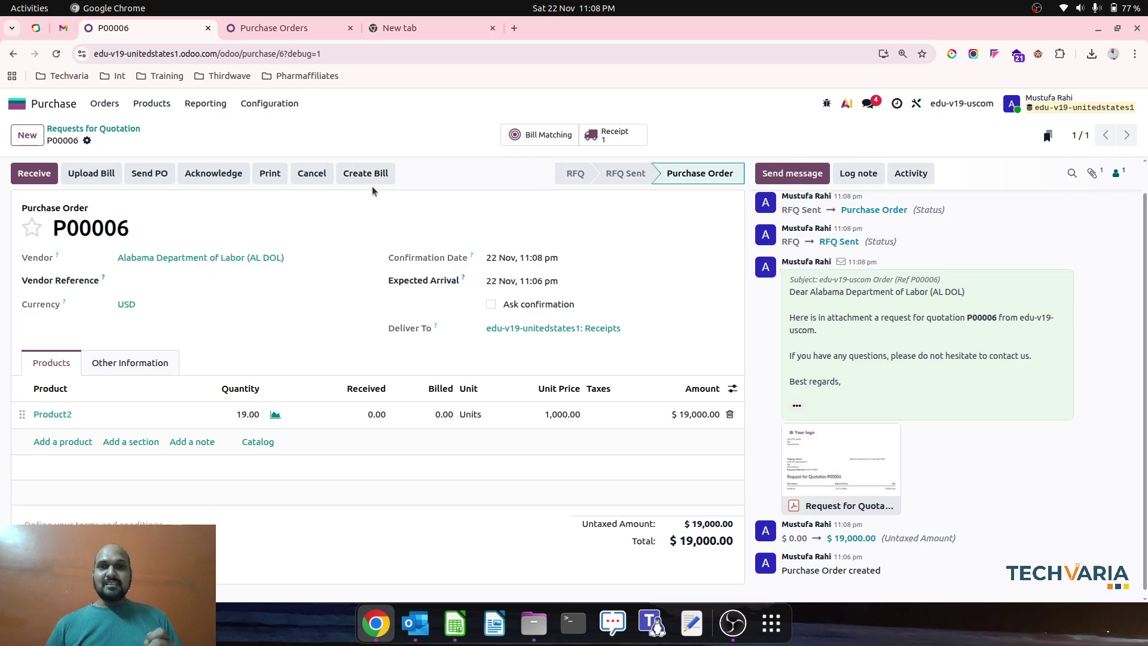
left_click(310, 174)
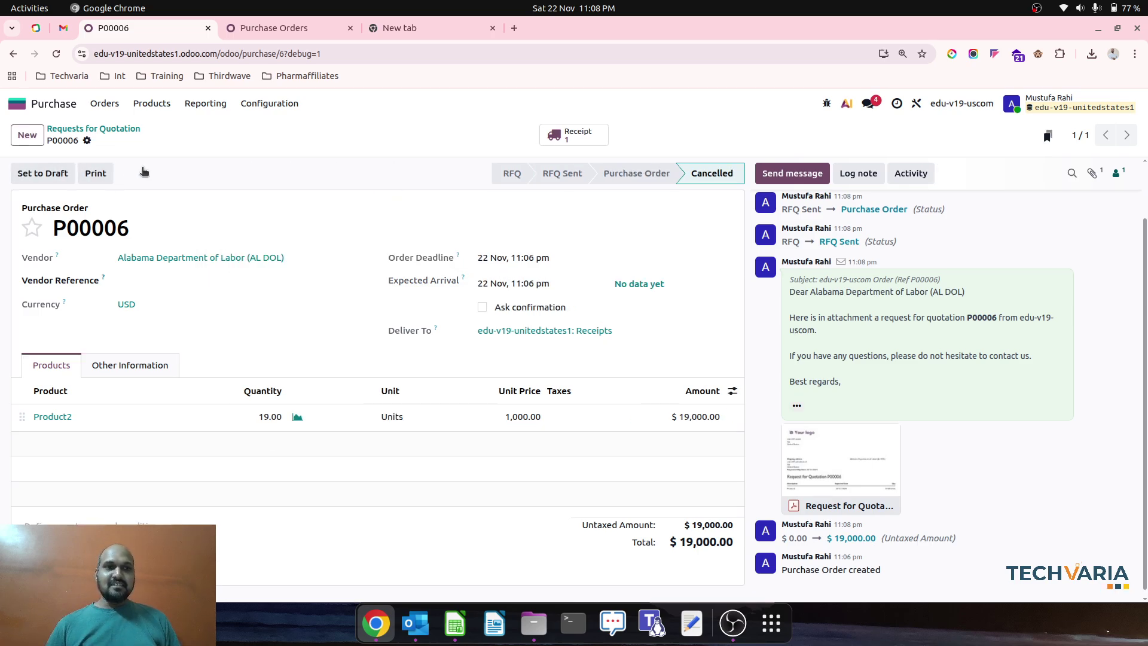
left_click(48, 173)
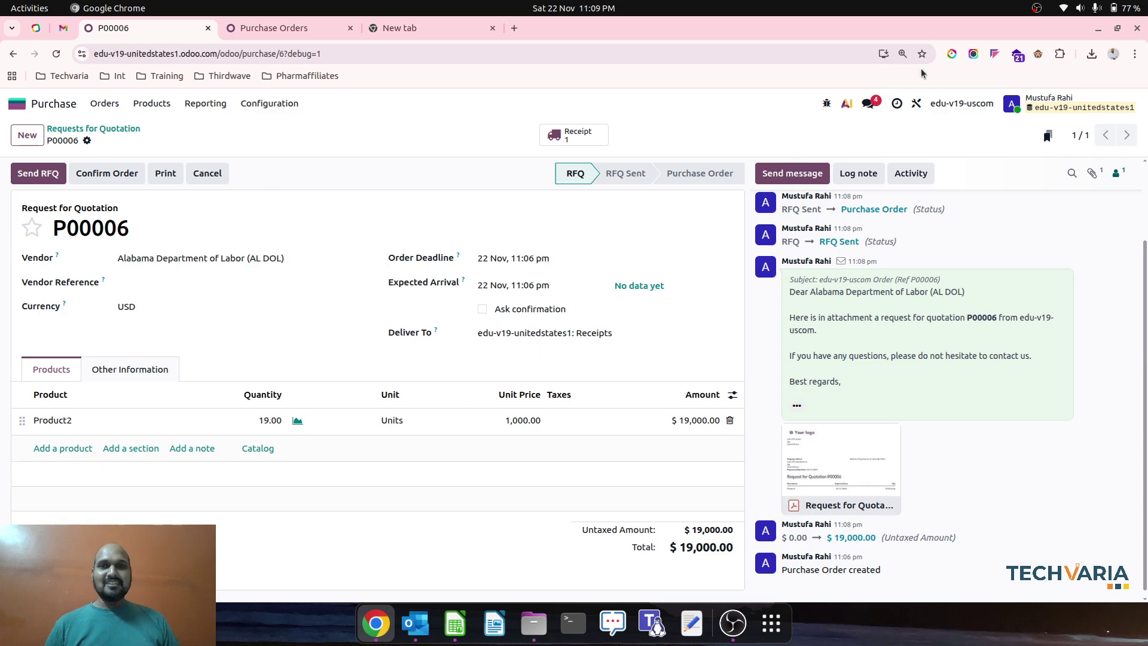
left_click(1036, 8)
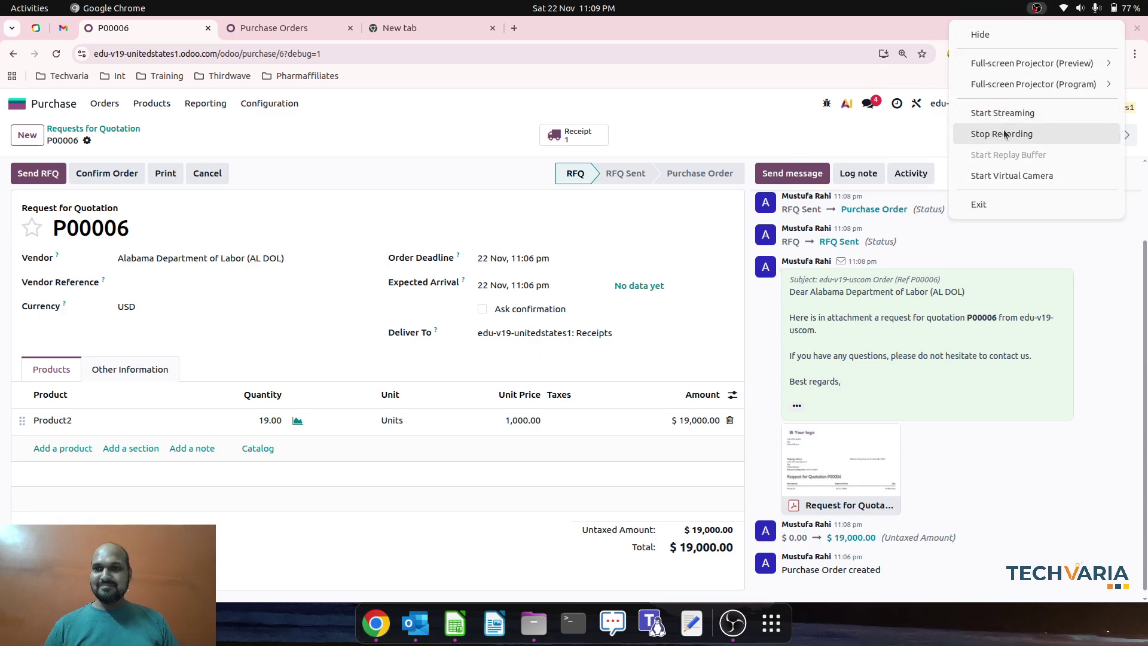